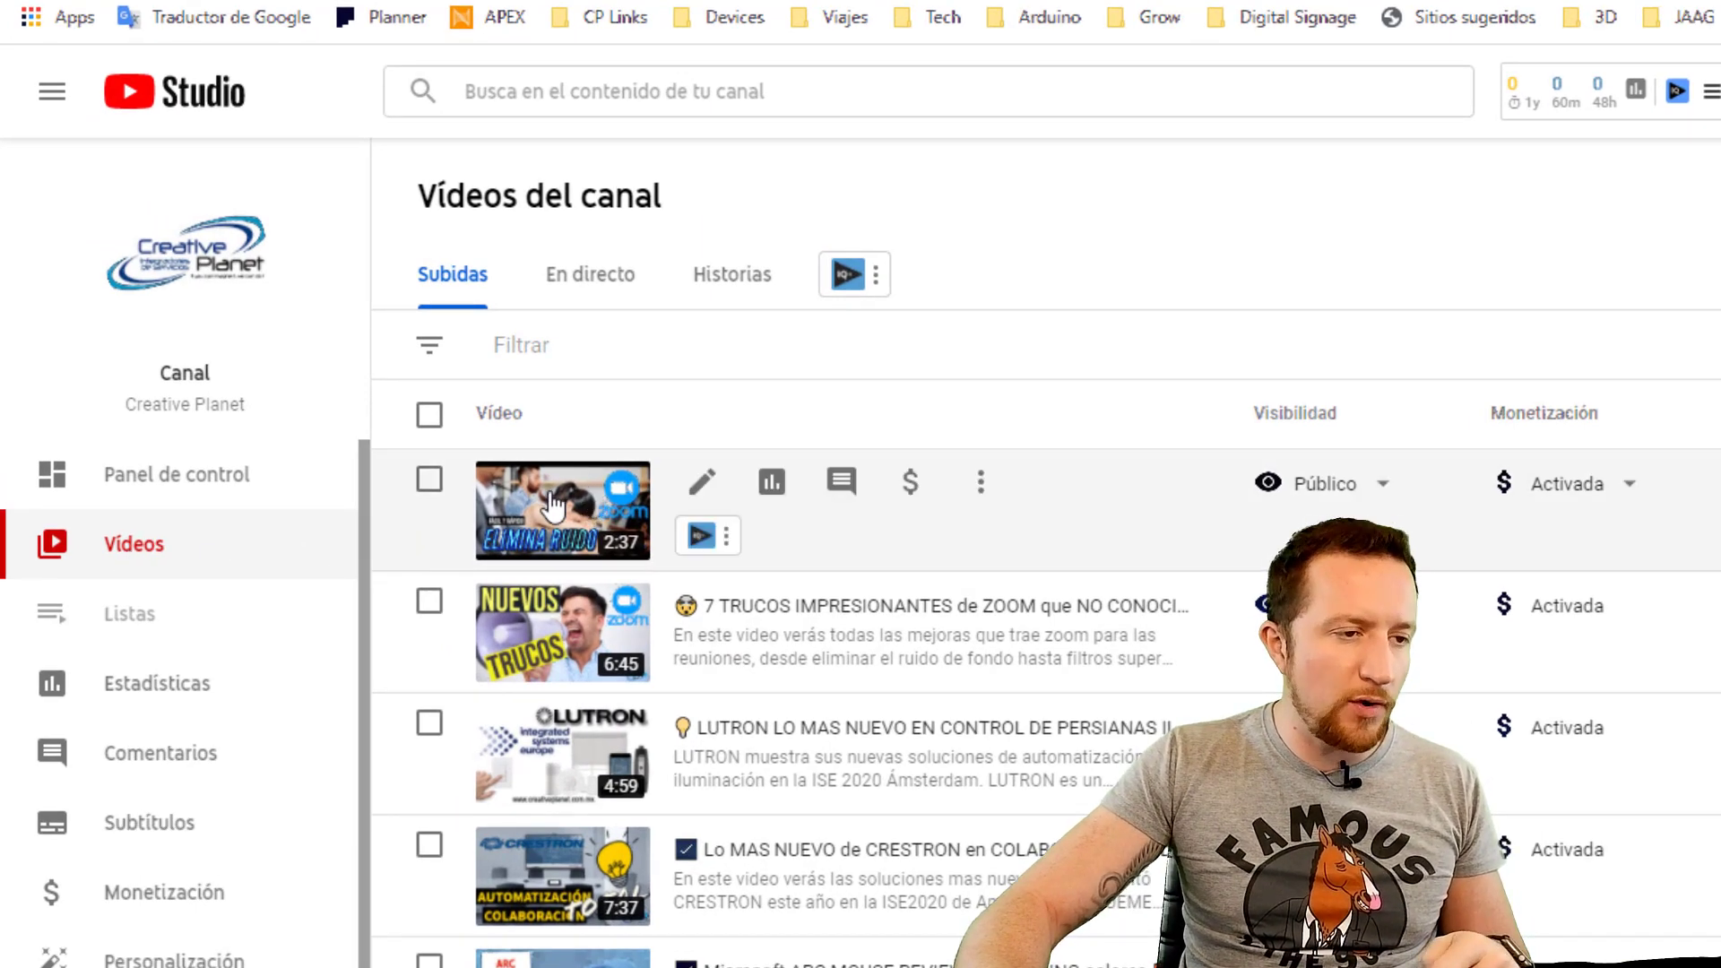
Duplicate the automatic Spanish subtitles of the Zoom "Elimina ruido" video for editing, and switch them to the timed caption view.
{"action": "left_click", "coordinate": [558, 500]}
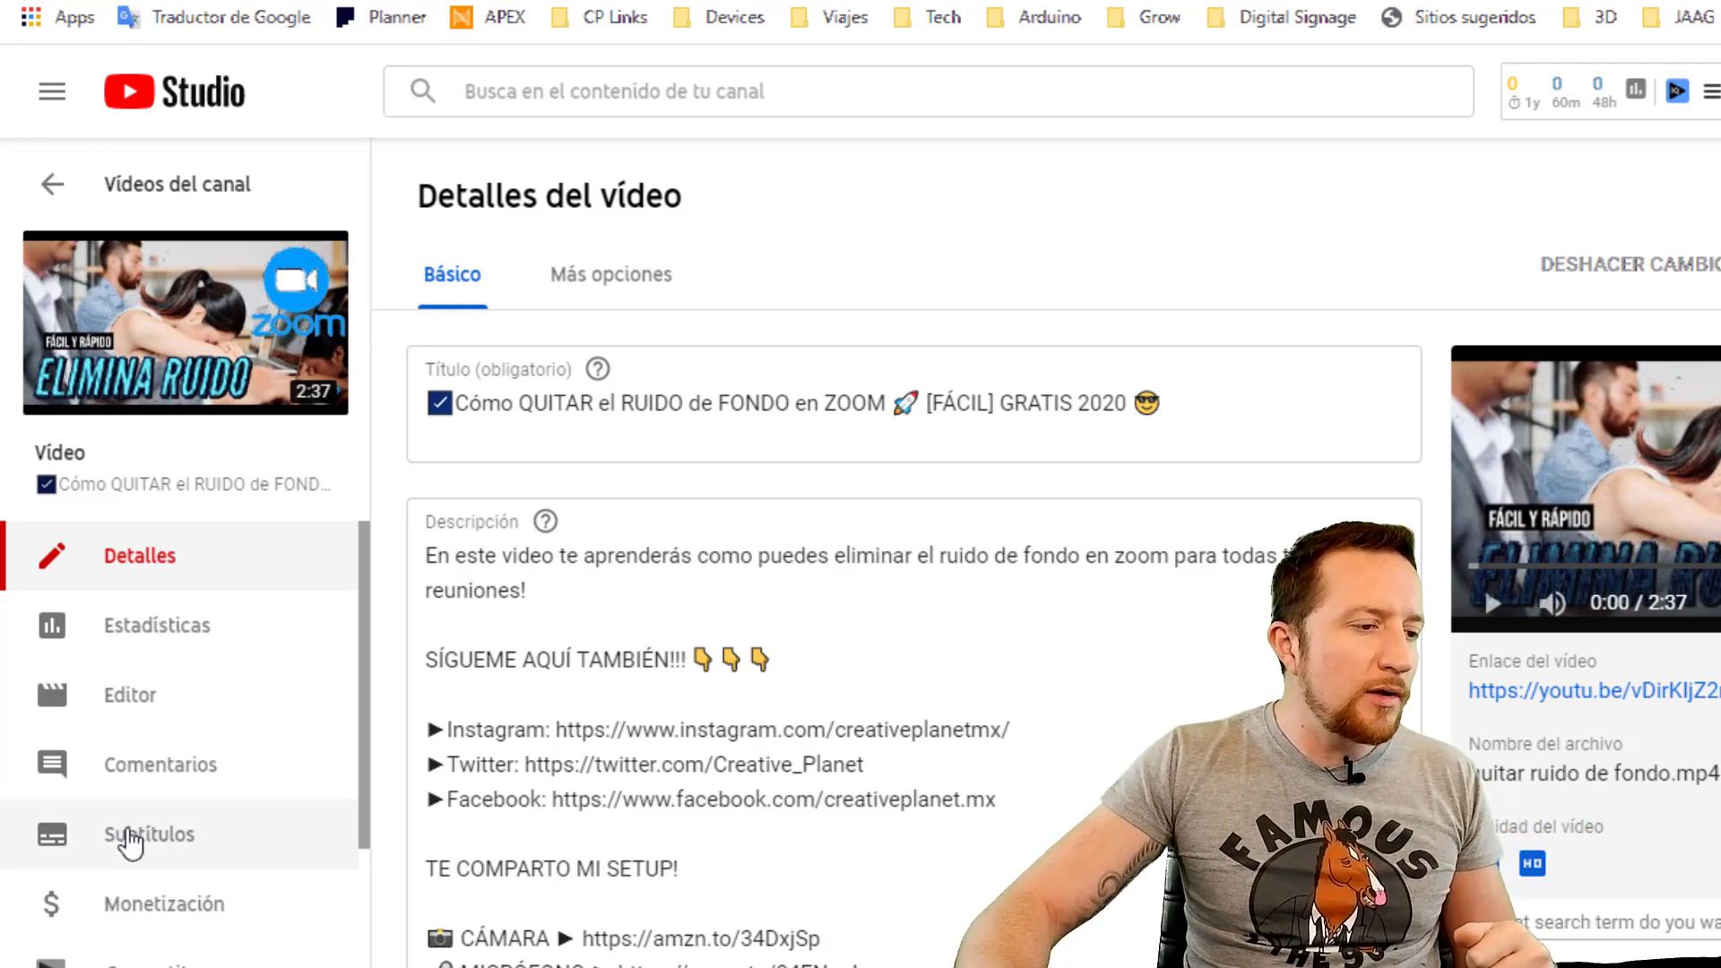
{"action": "left_click", "coordinate": [130, 834]}
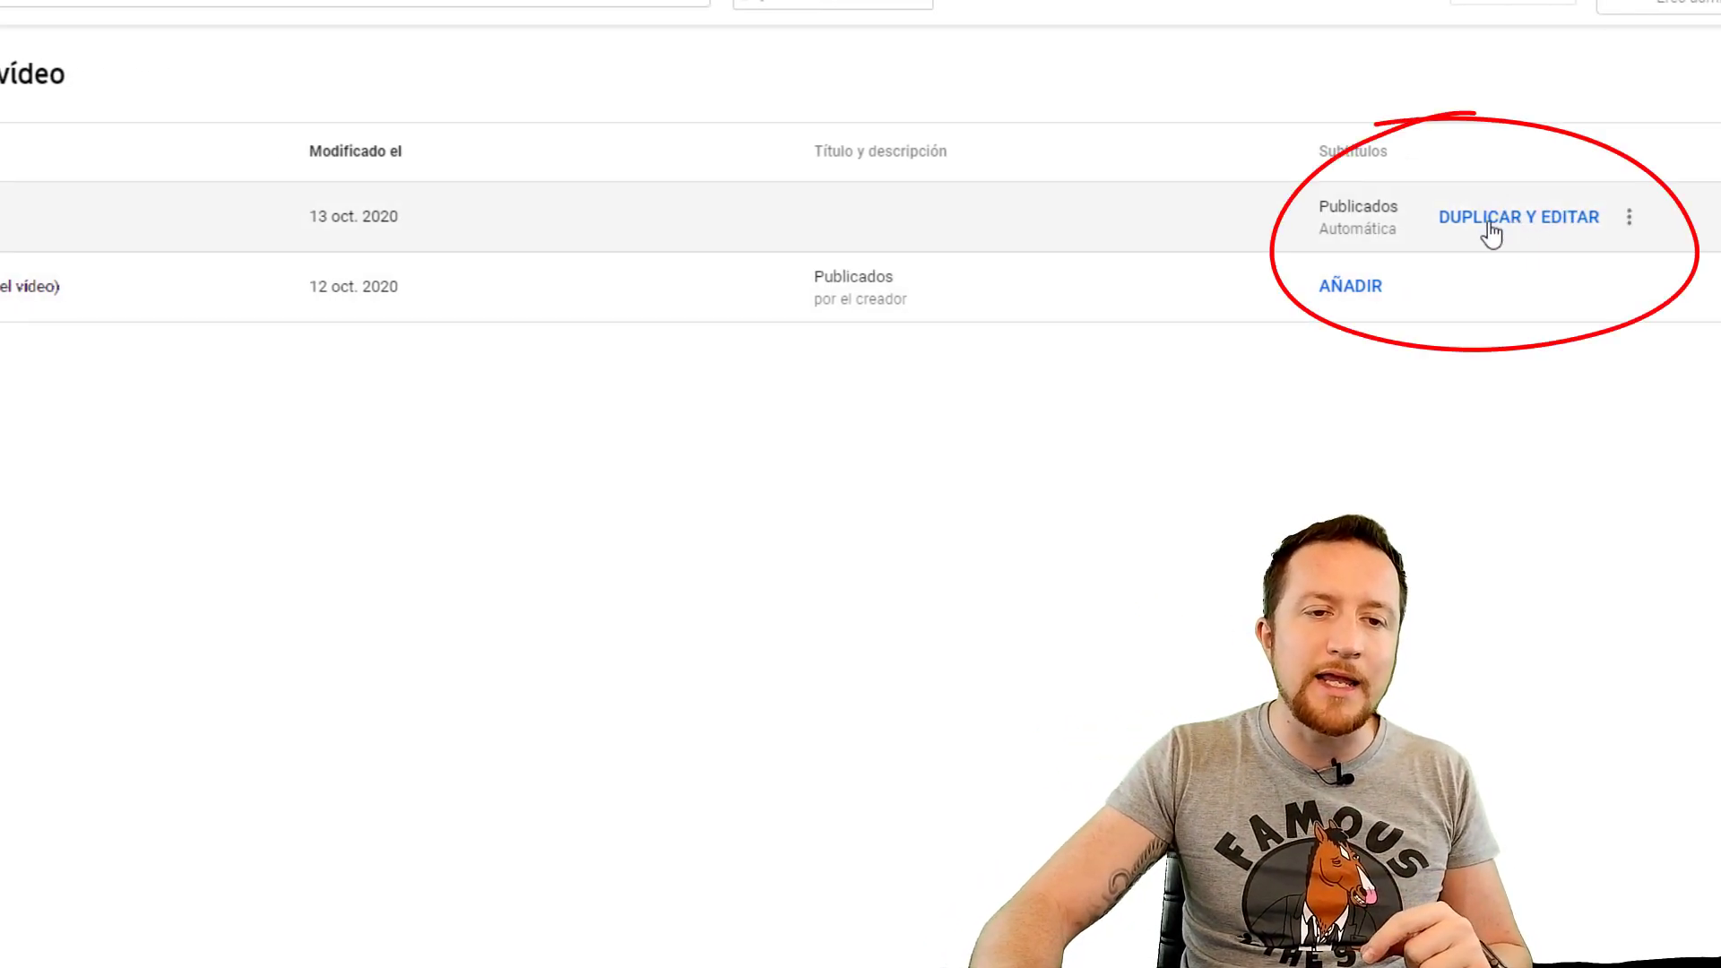
{"action": "left_click", "coordinate": [1491, 233]}
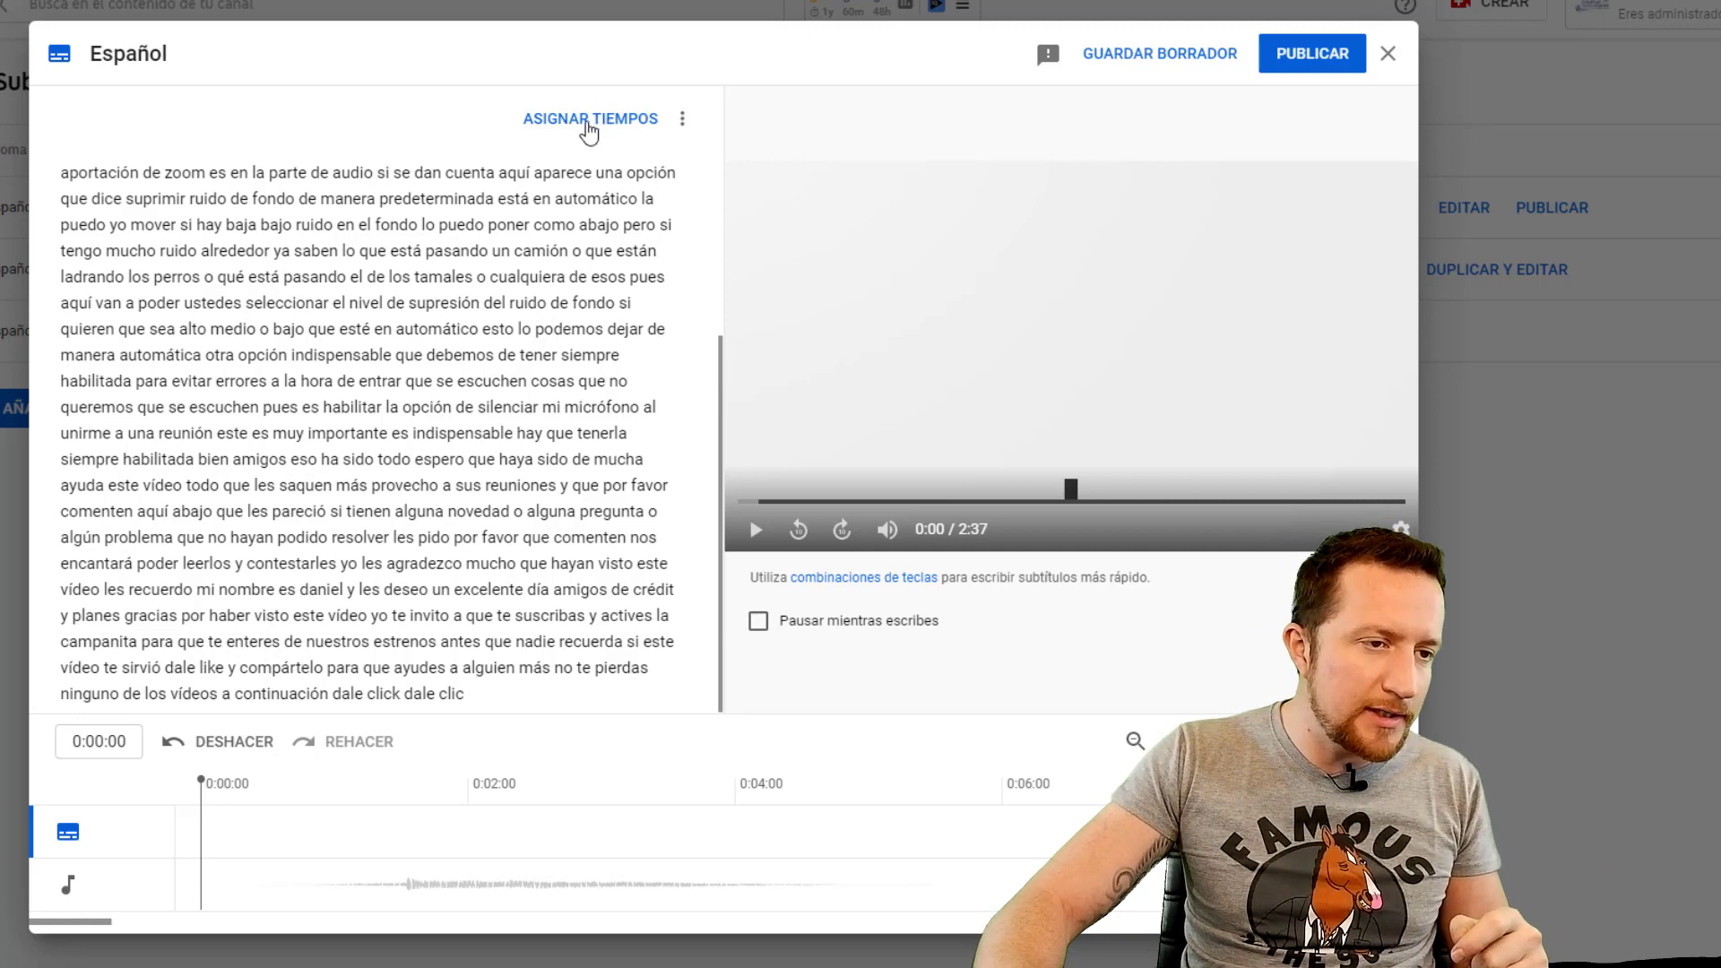
{"action": "left_click", "coordinate": [588, 120]}
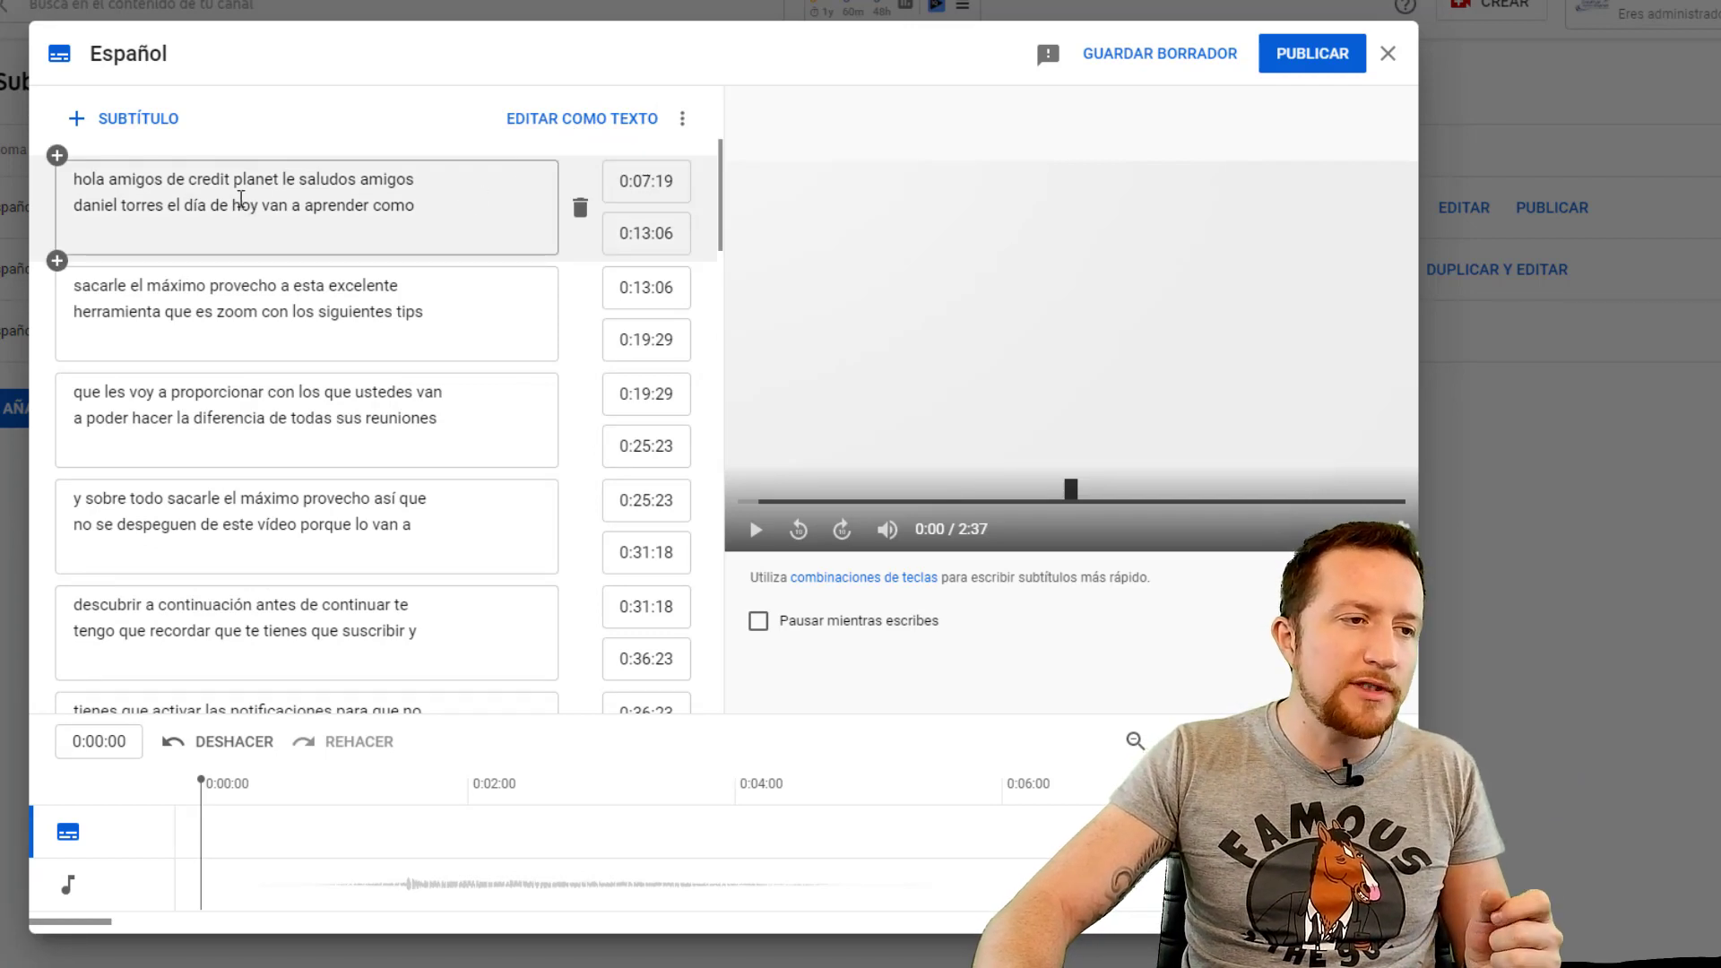
Correct "credit" to "creative" before "planet" in the first caption.
{"action": "left_click", "coordinate": [226, 178]}
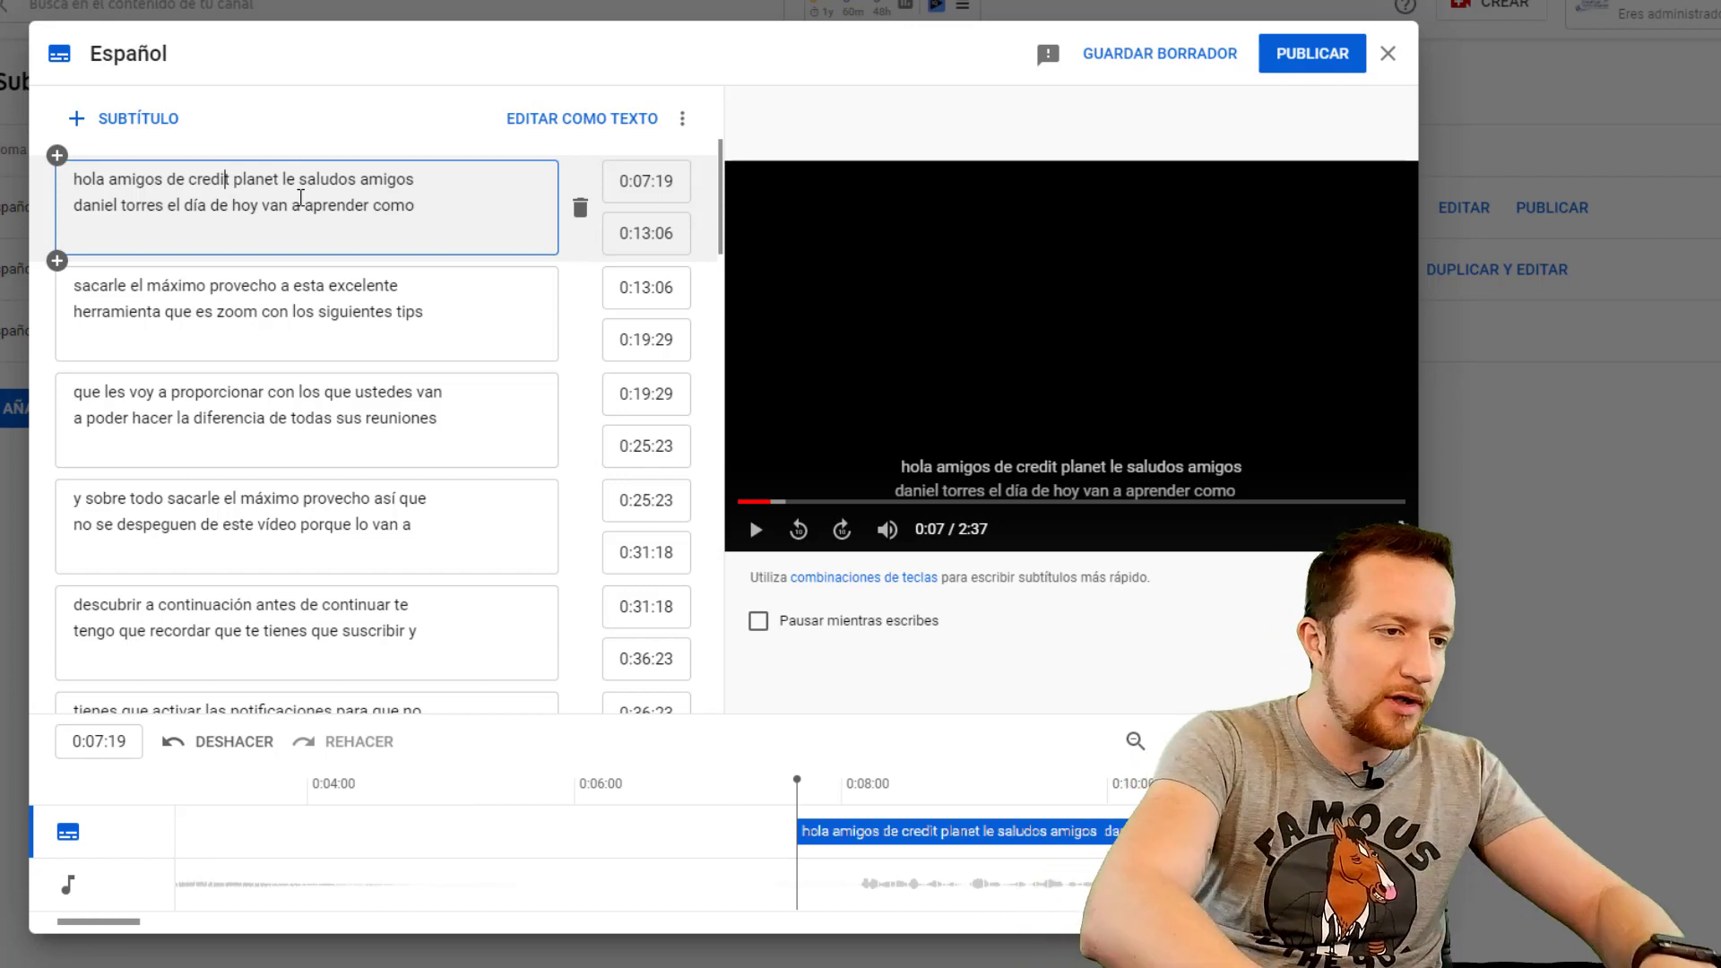
{"action": "key", "text": "BackSpace"}
{"action": "key", "text": "BackSpace"}
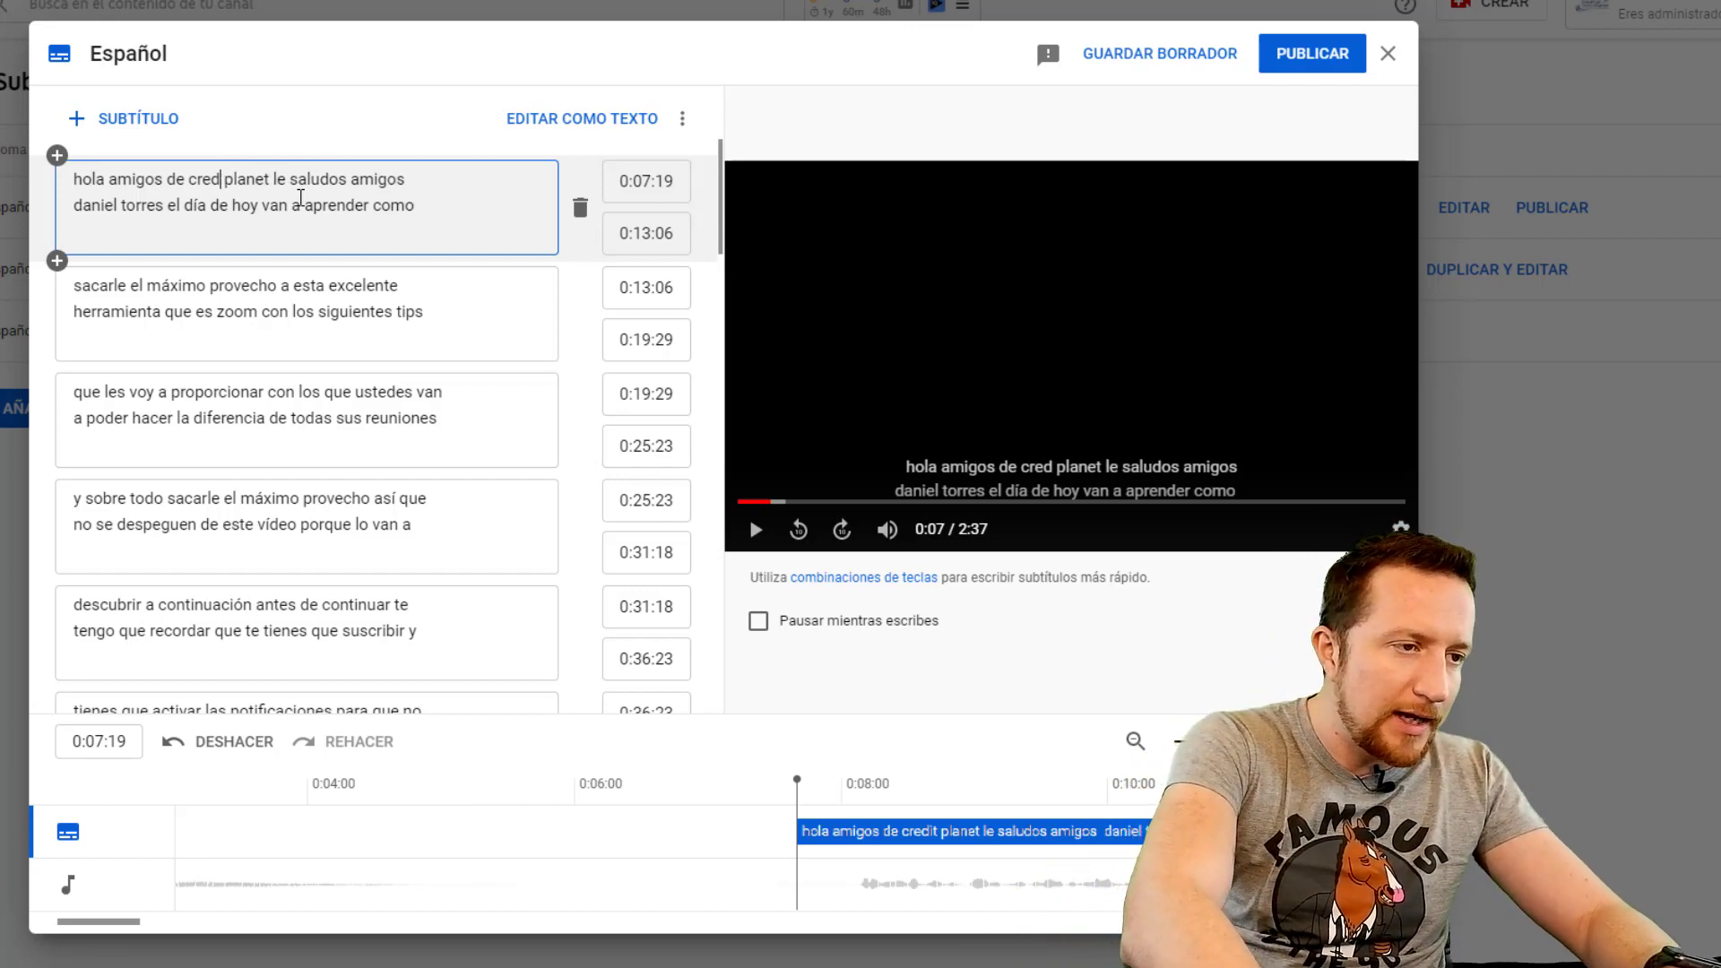
{"action": "key", "text": "BackSpace"}
{"action": "type", "text": "ative"}
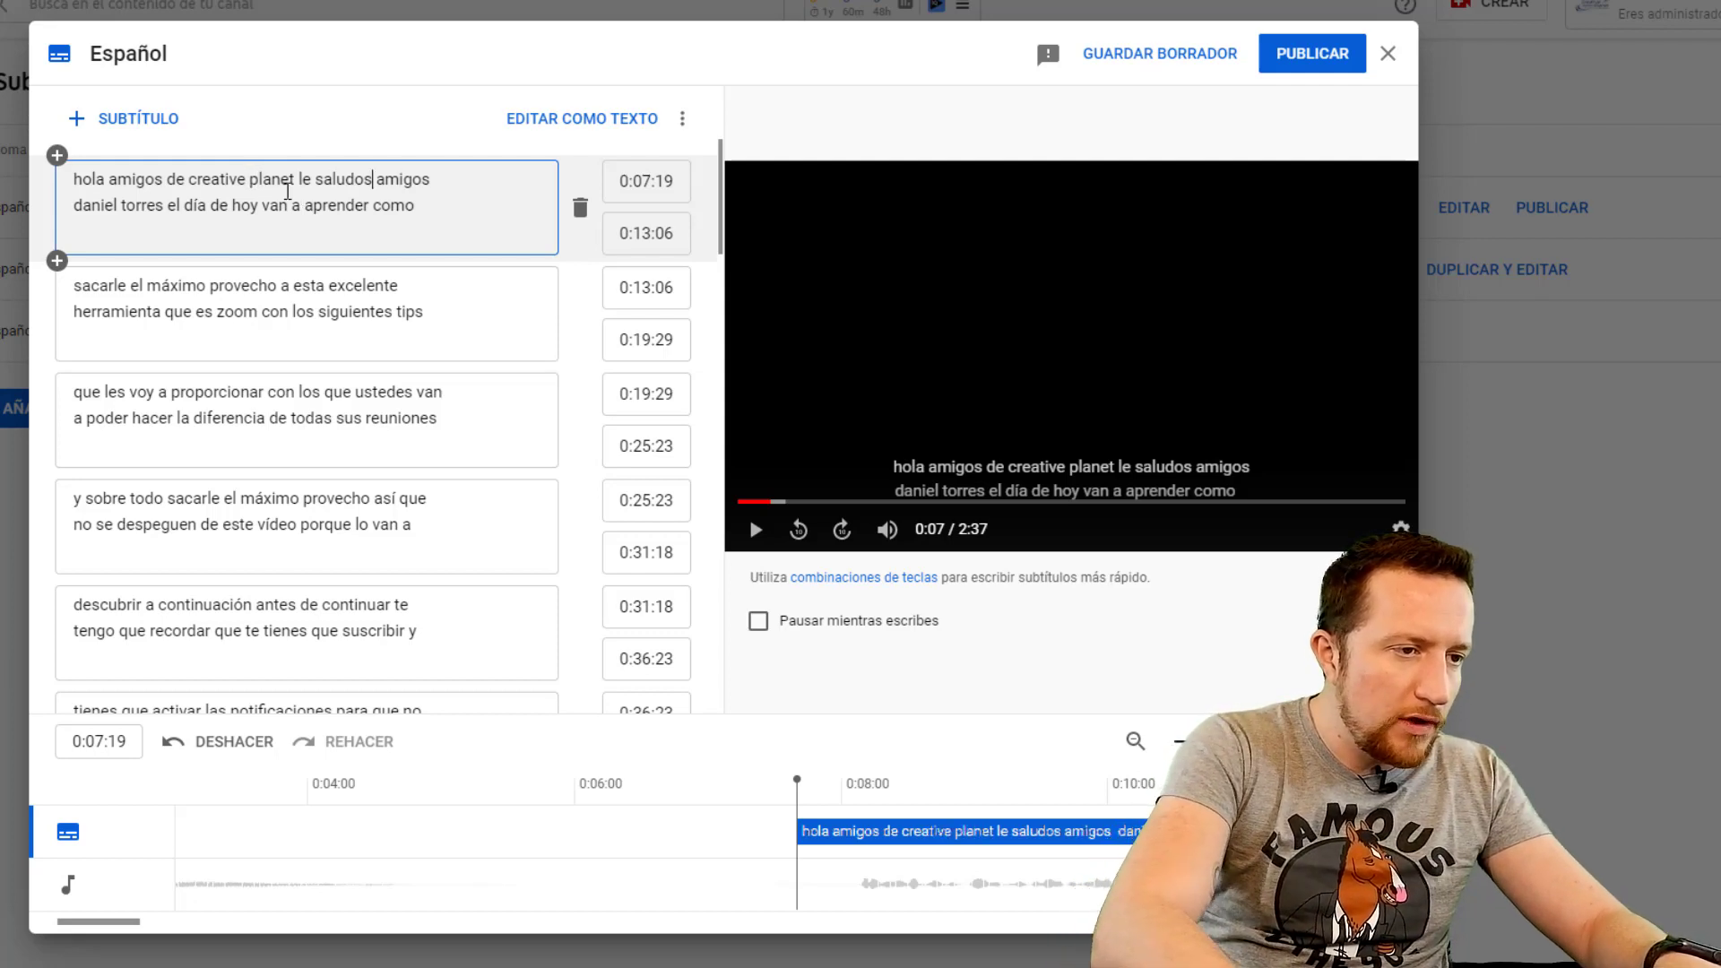
Change "saludos amigos" to "saluda su amigo" in the first caption.
{"action": "key", "text": "BackSpace"}
{"action": "key", "text": "BackSpace"}
{"action": "type", "text": "a su"}
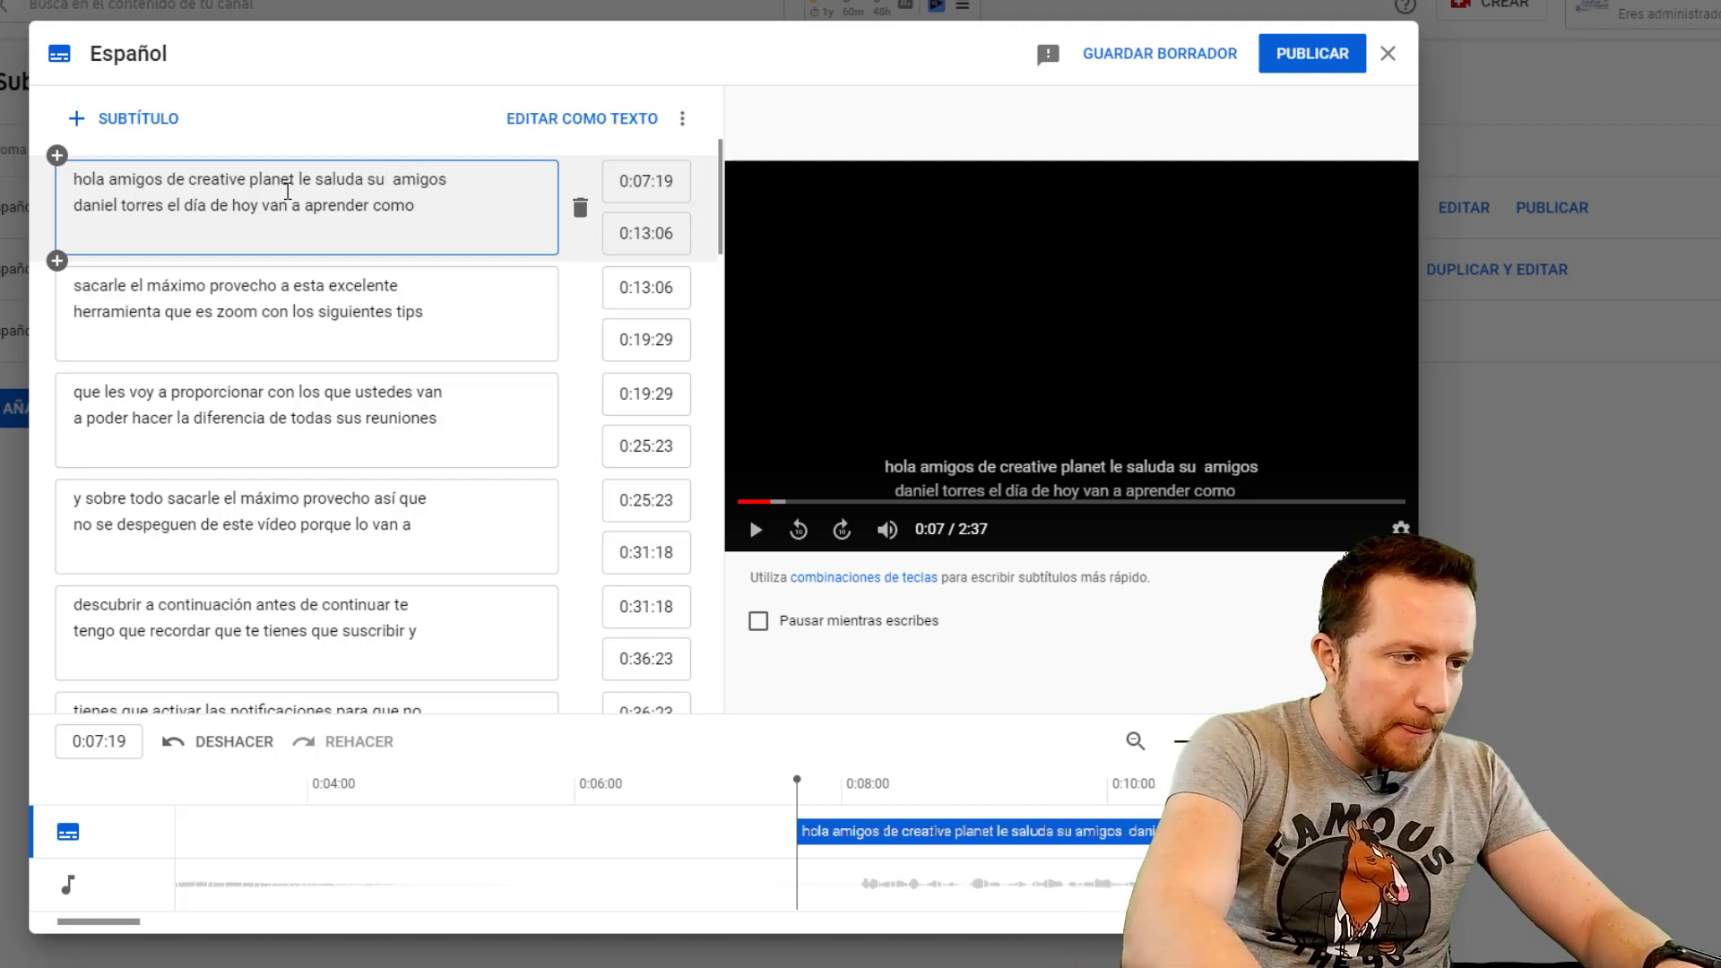
{"action": "key", "text": "BackSpace"}
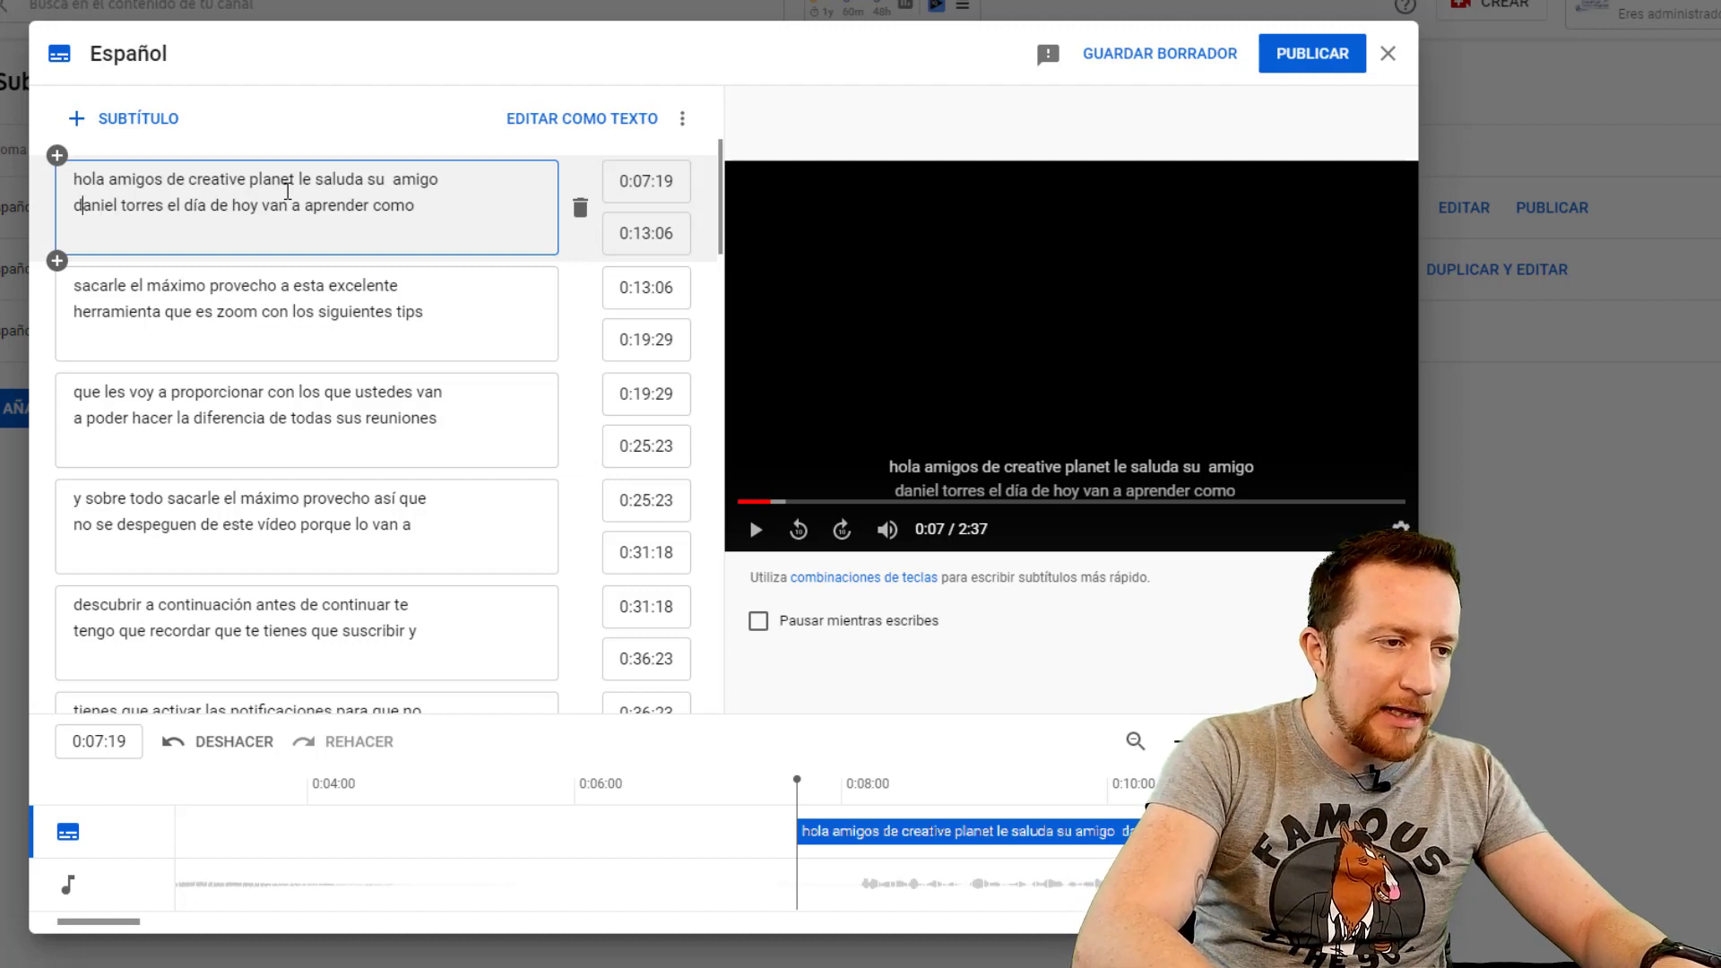
Capitalize the presenter's first and last name in the first caption and publish the Spanish subtitles.
{"action": "key", "text": "Right"}
{"action": "key", "text": "Right"}
{"action": "key", "text": "BackSpace"}
{"action": "type", "text": "D"}
{"action": "key", "text": "Right"}
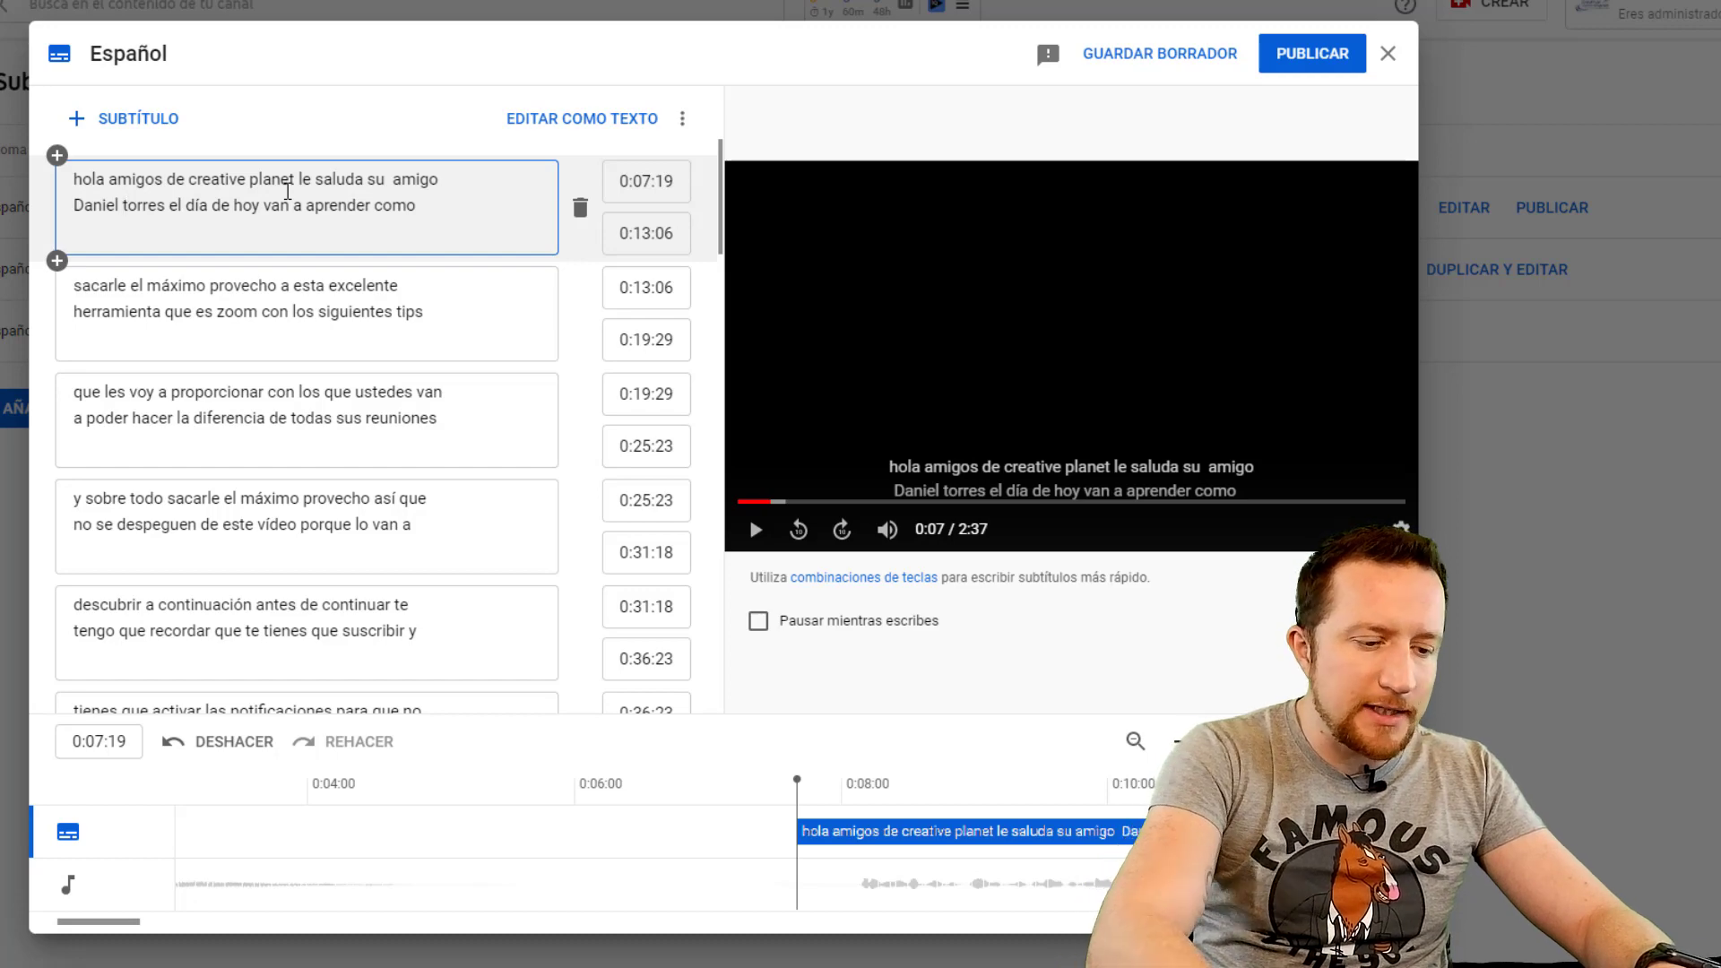
{"action": "key", "text": "BackSpace"}
{"action": "type", "text": "T"}
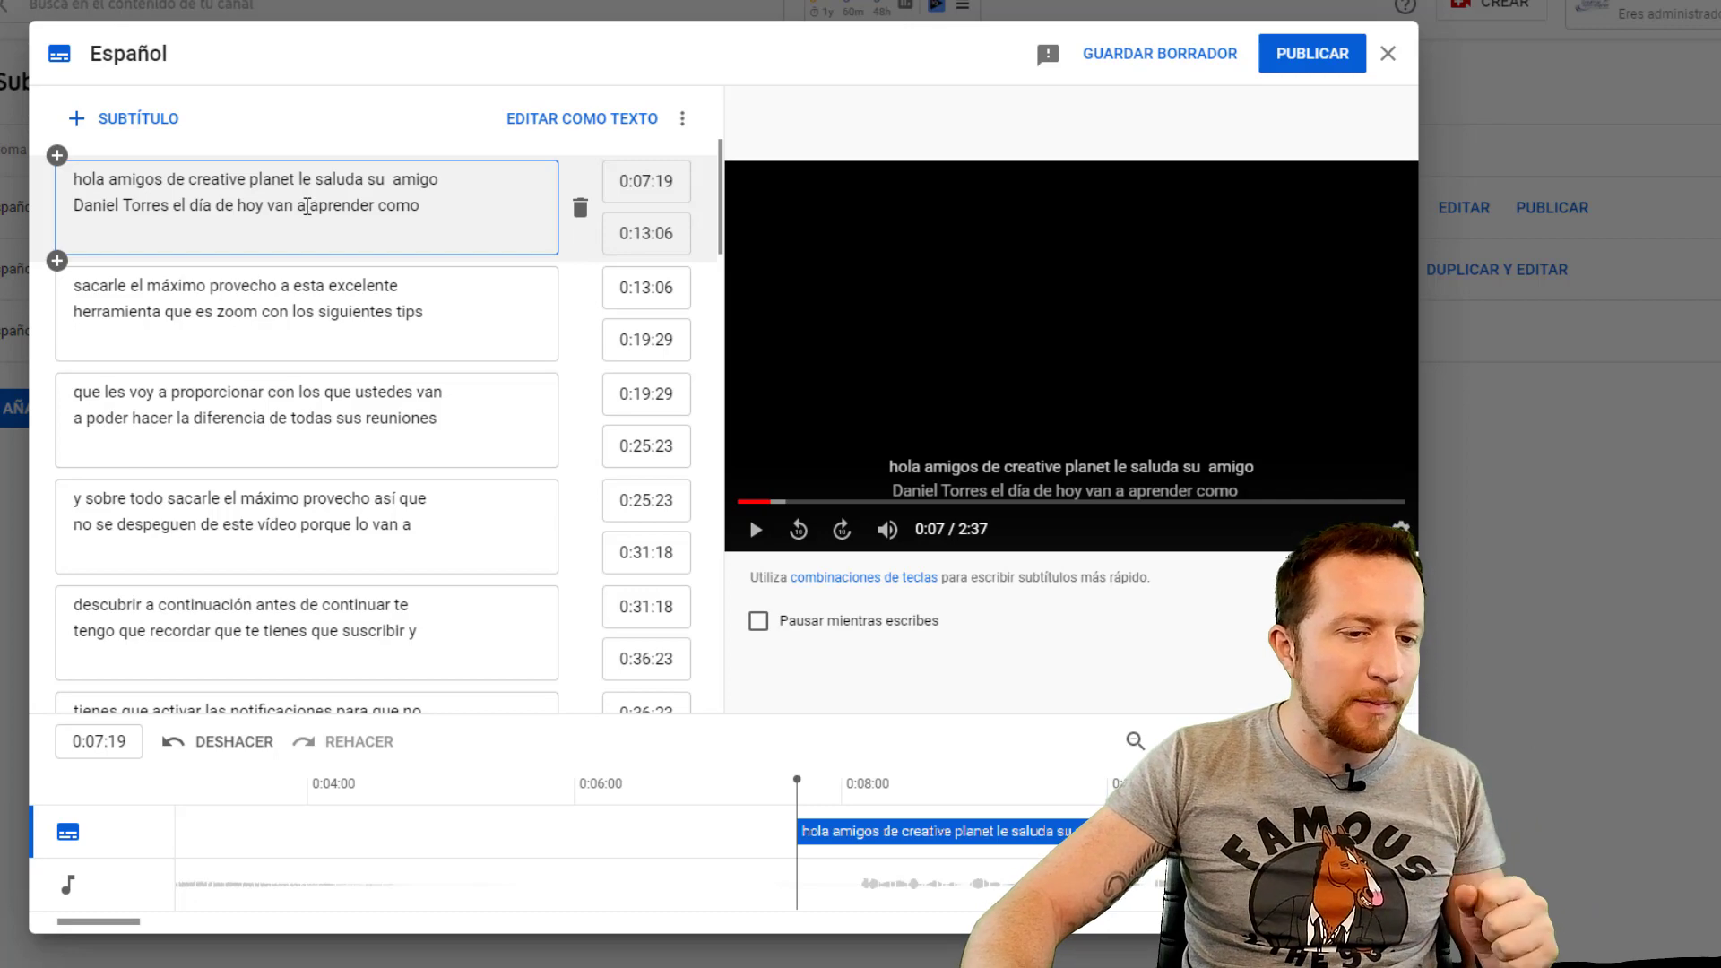
{"action": "left_click", "coordinate": [1342, 57]}
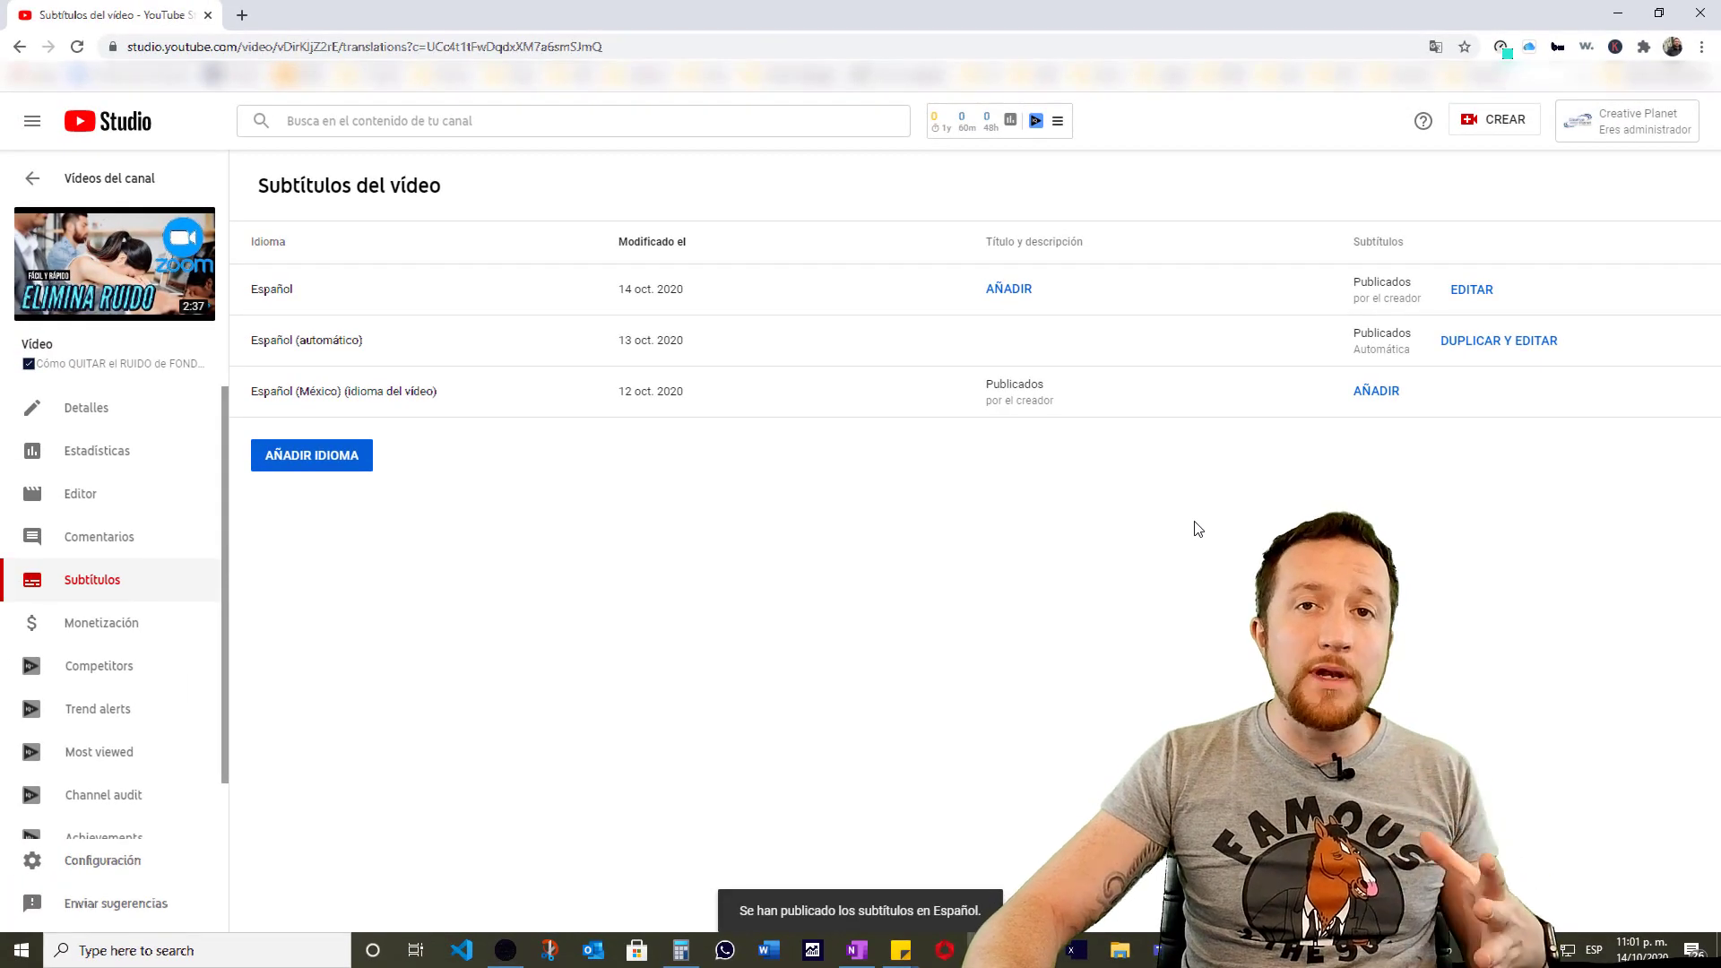
Add Inglés (Estados Unidos) as a new subtitle language for the video.
{"action": "left_click", "coordinate": [77, 46]}
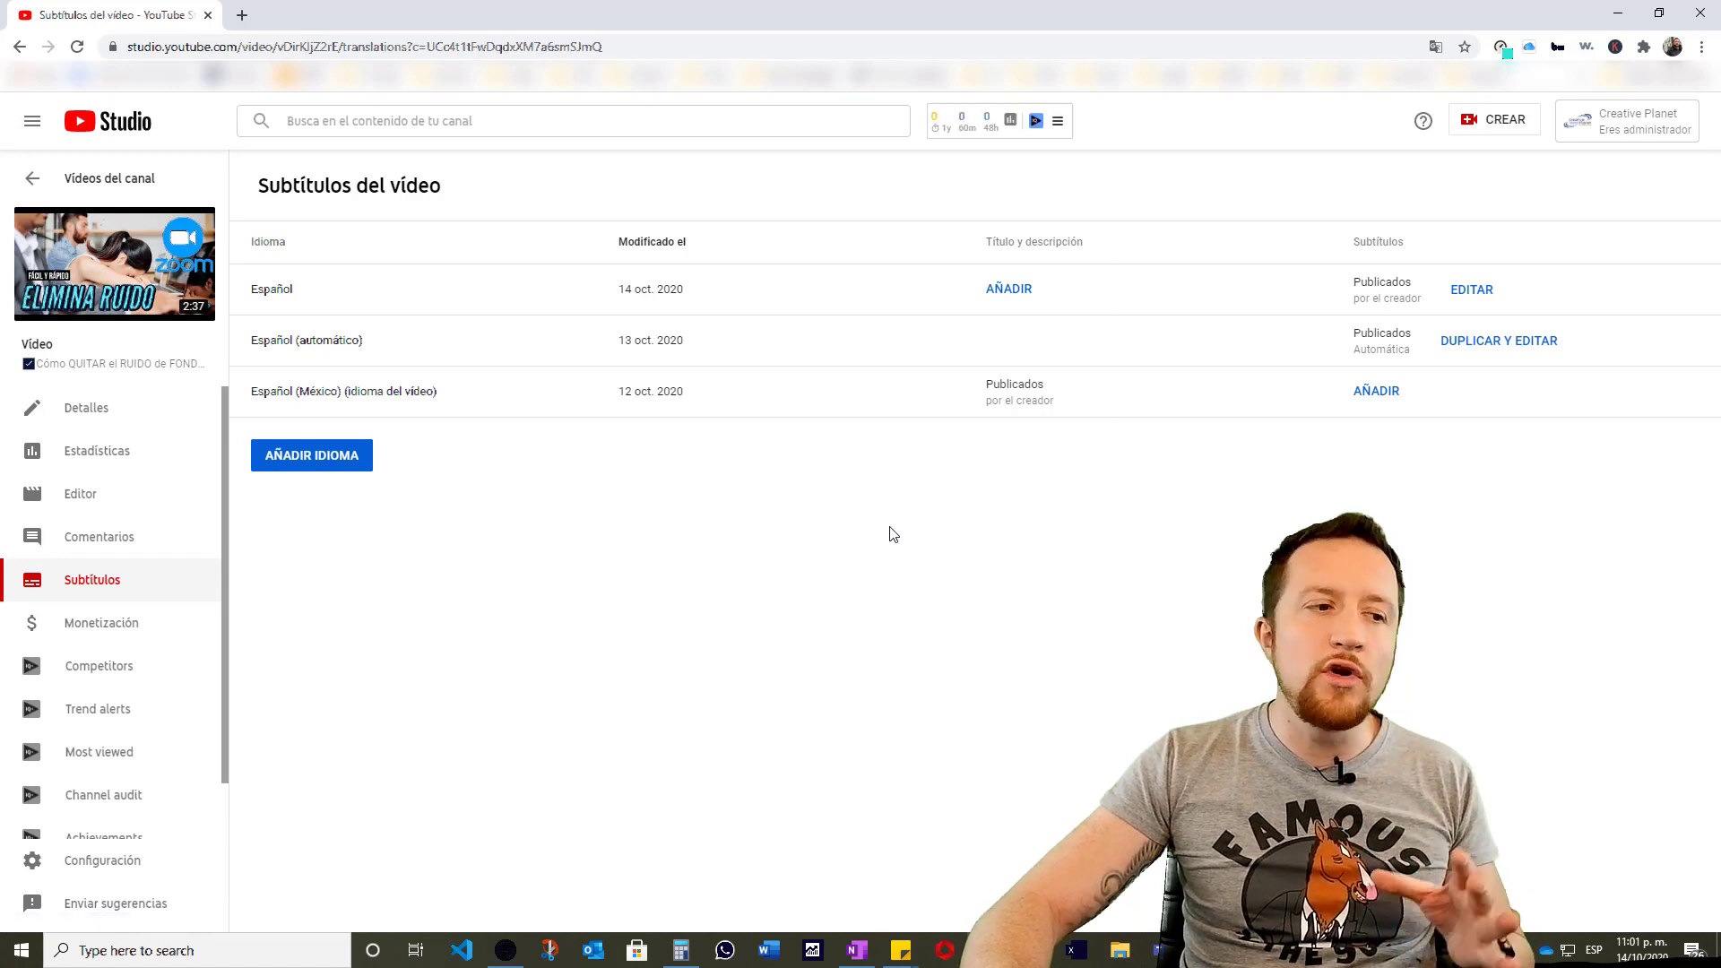
{"action": "left_click", "coordinate": [300, 474]}
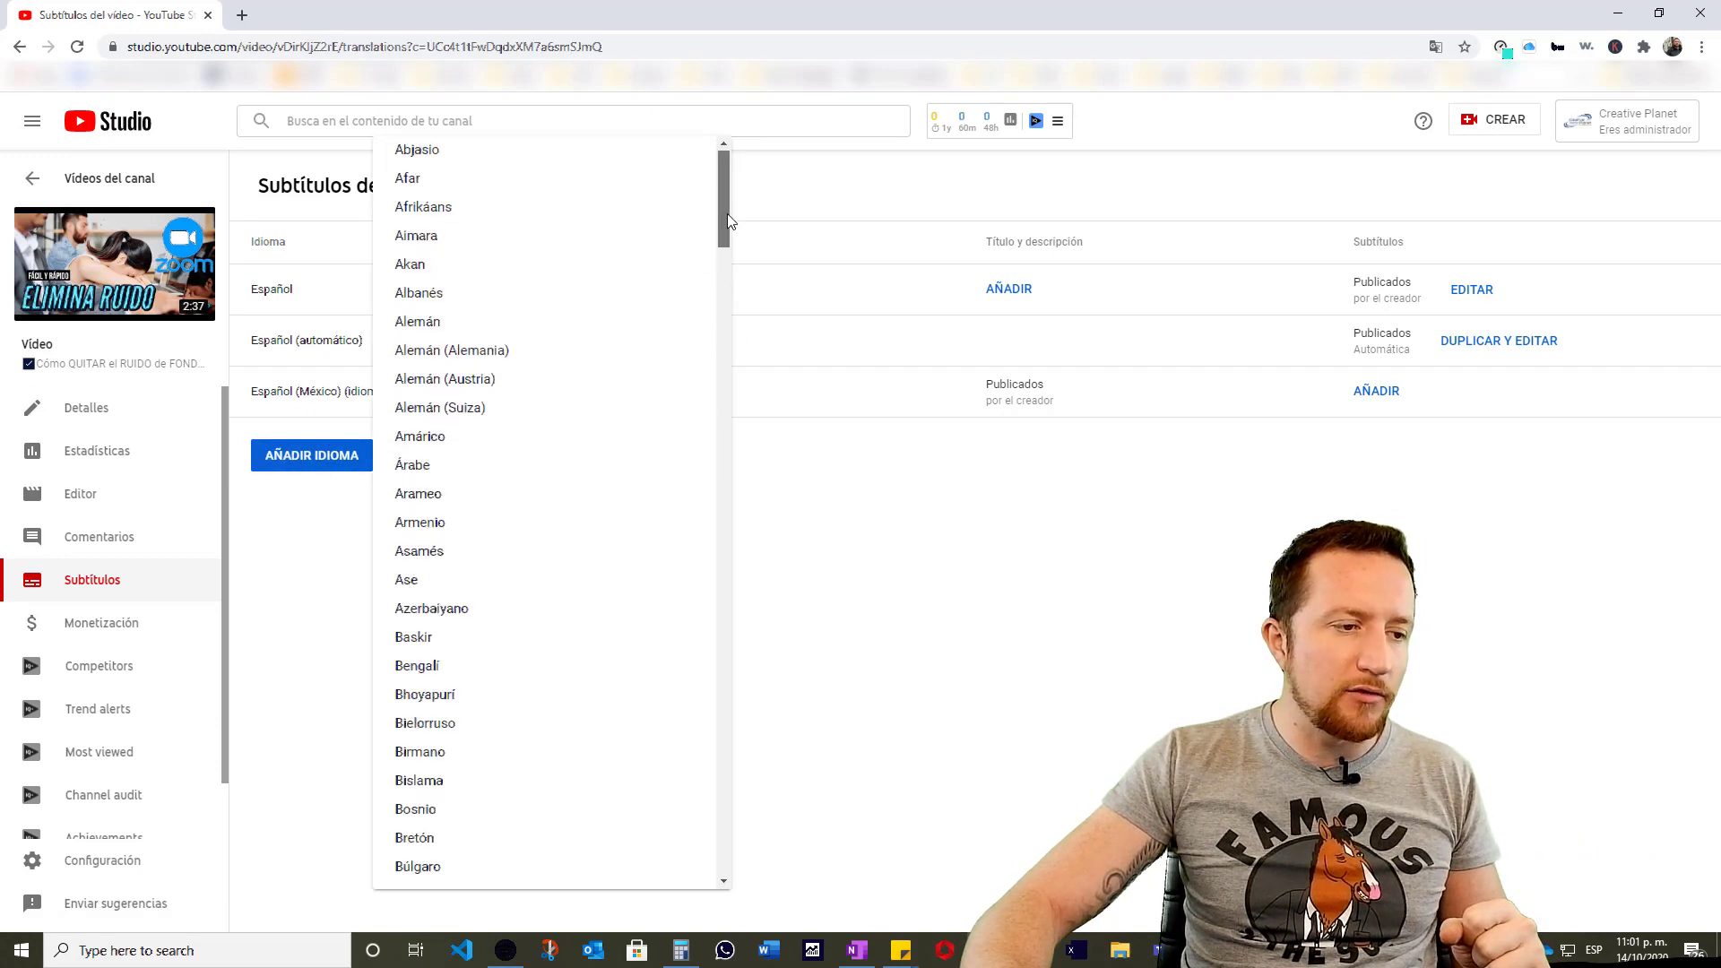
{"action": "left_click_drag", "start_coordinate": [724, 207], "coordinate": [719, 525]}
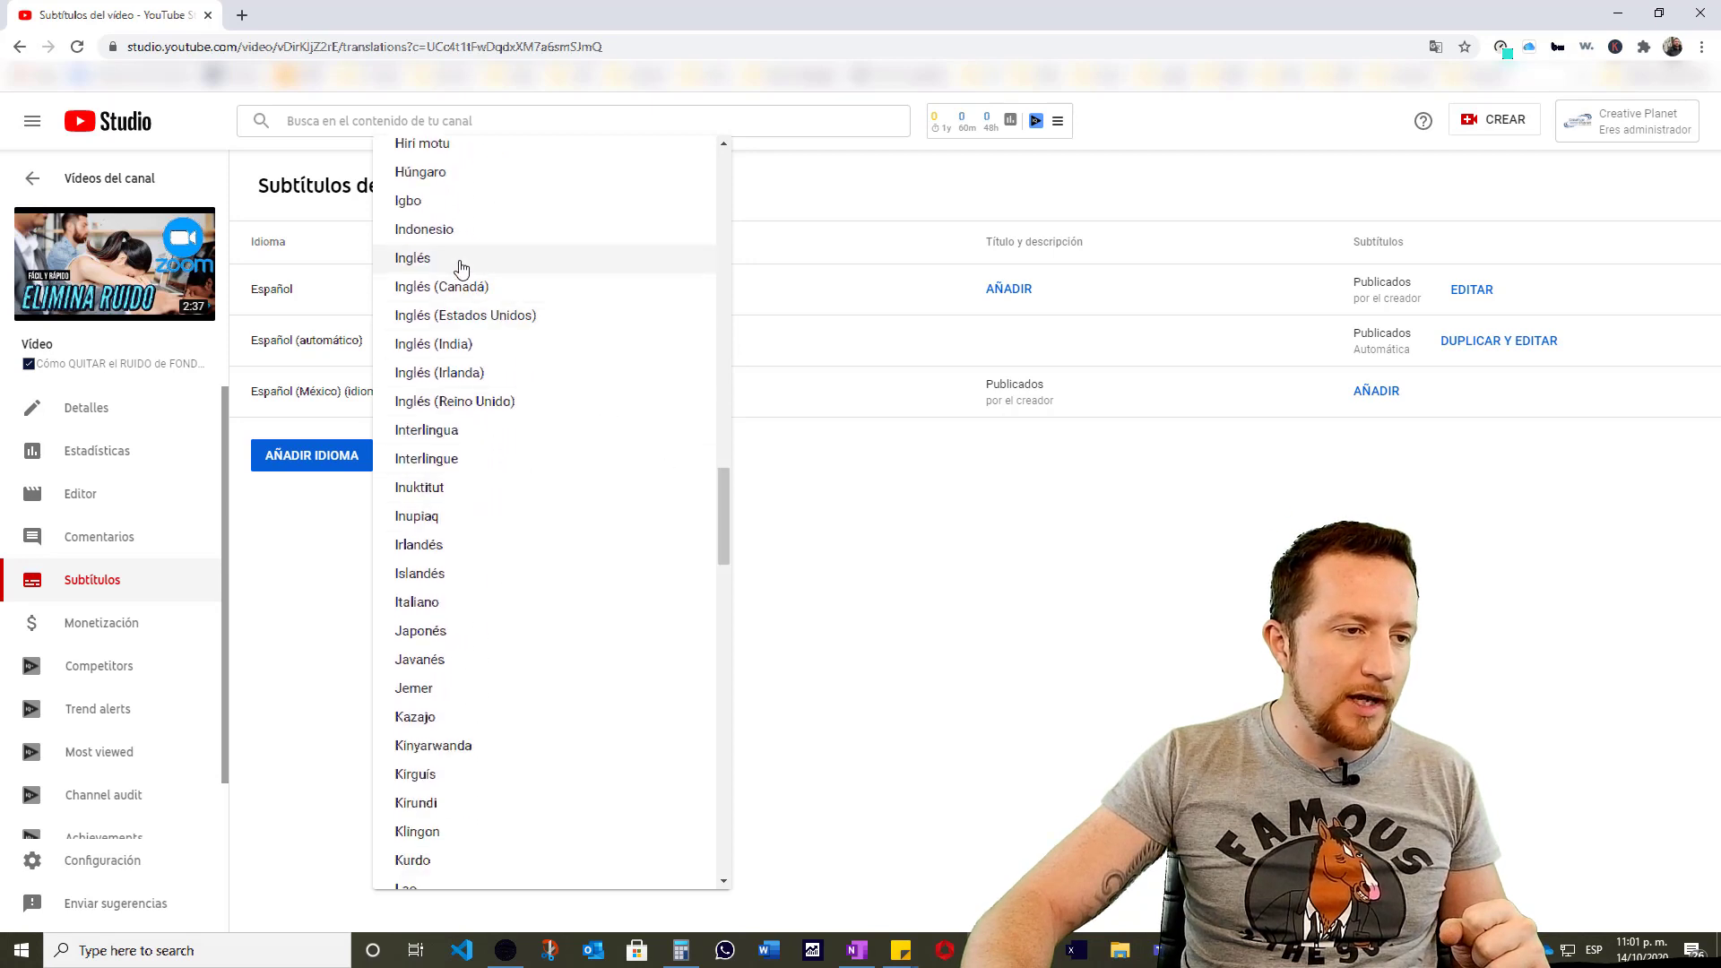
{"action": "left_click", "coordinate": [499, 318]}
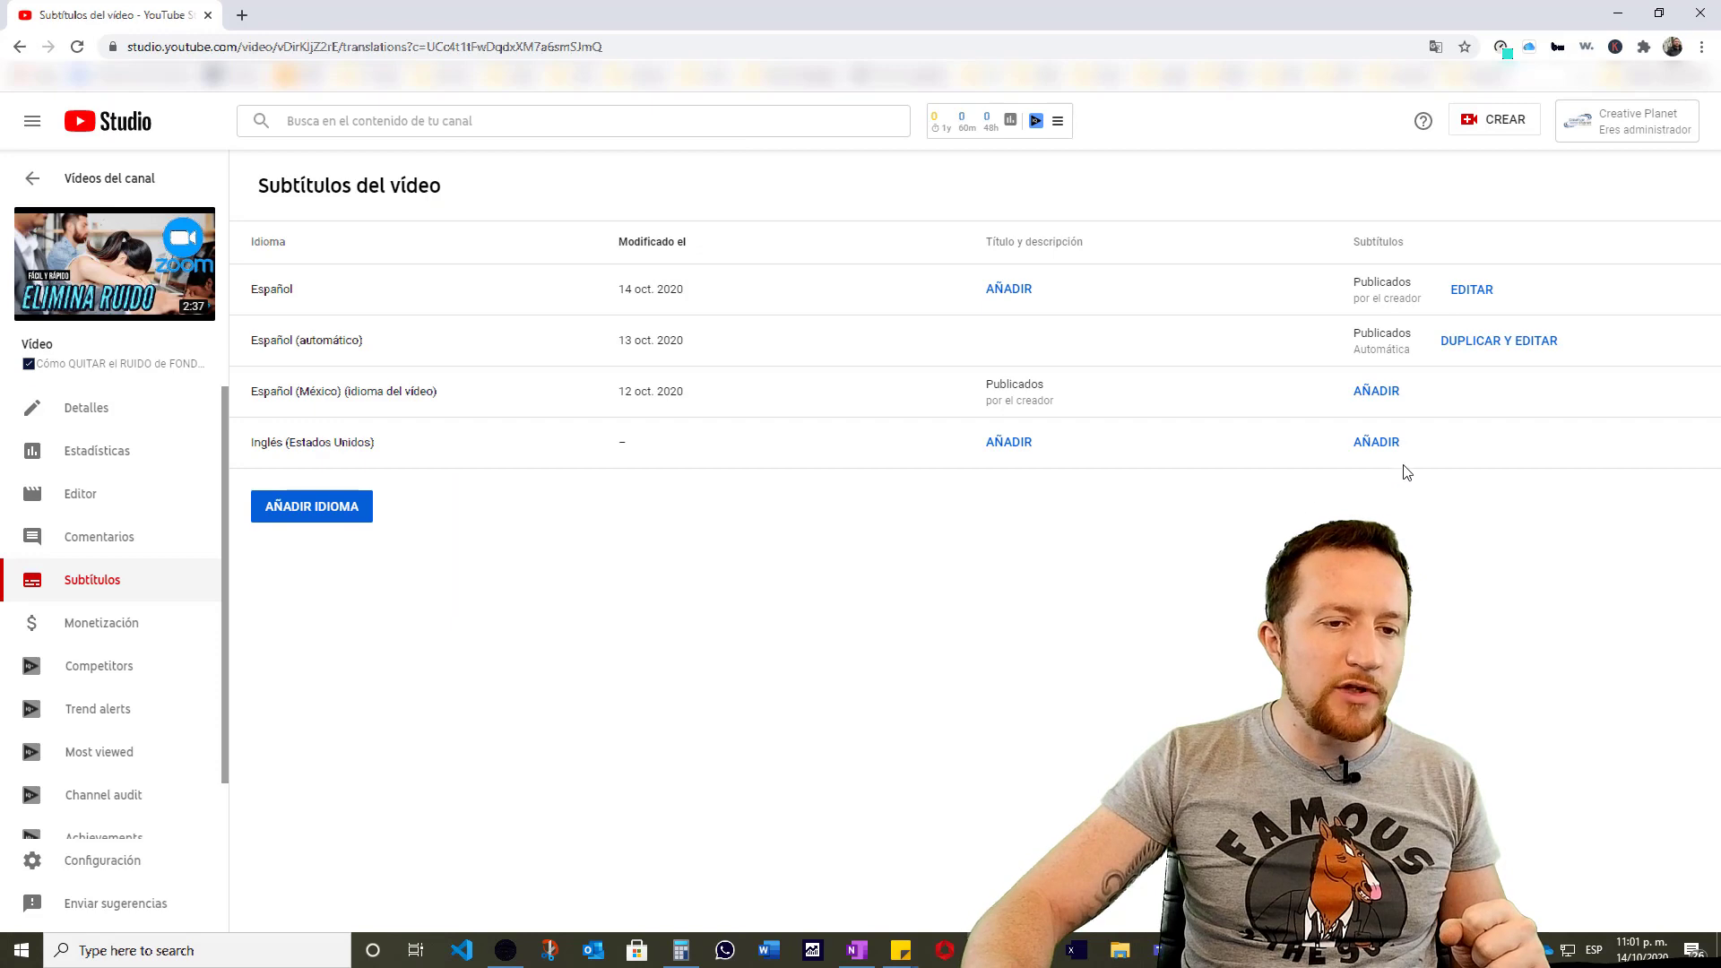
Create the Inglés (Estados Unidos) subtitles with automatic translation and publish them.
{"action": "left_click", "coordinate": [1380, 450]}
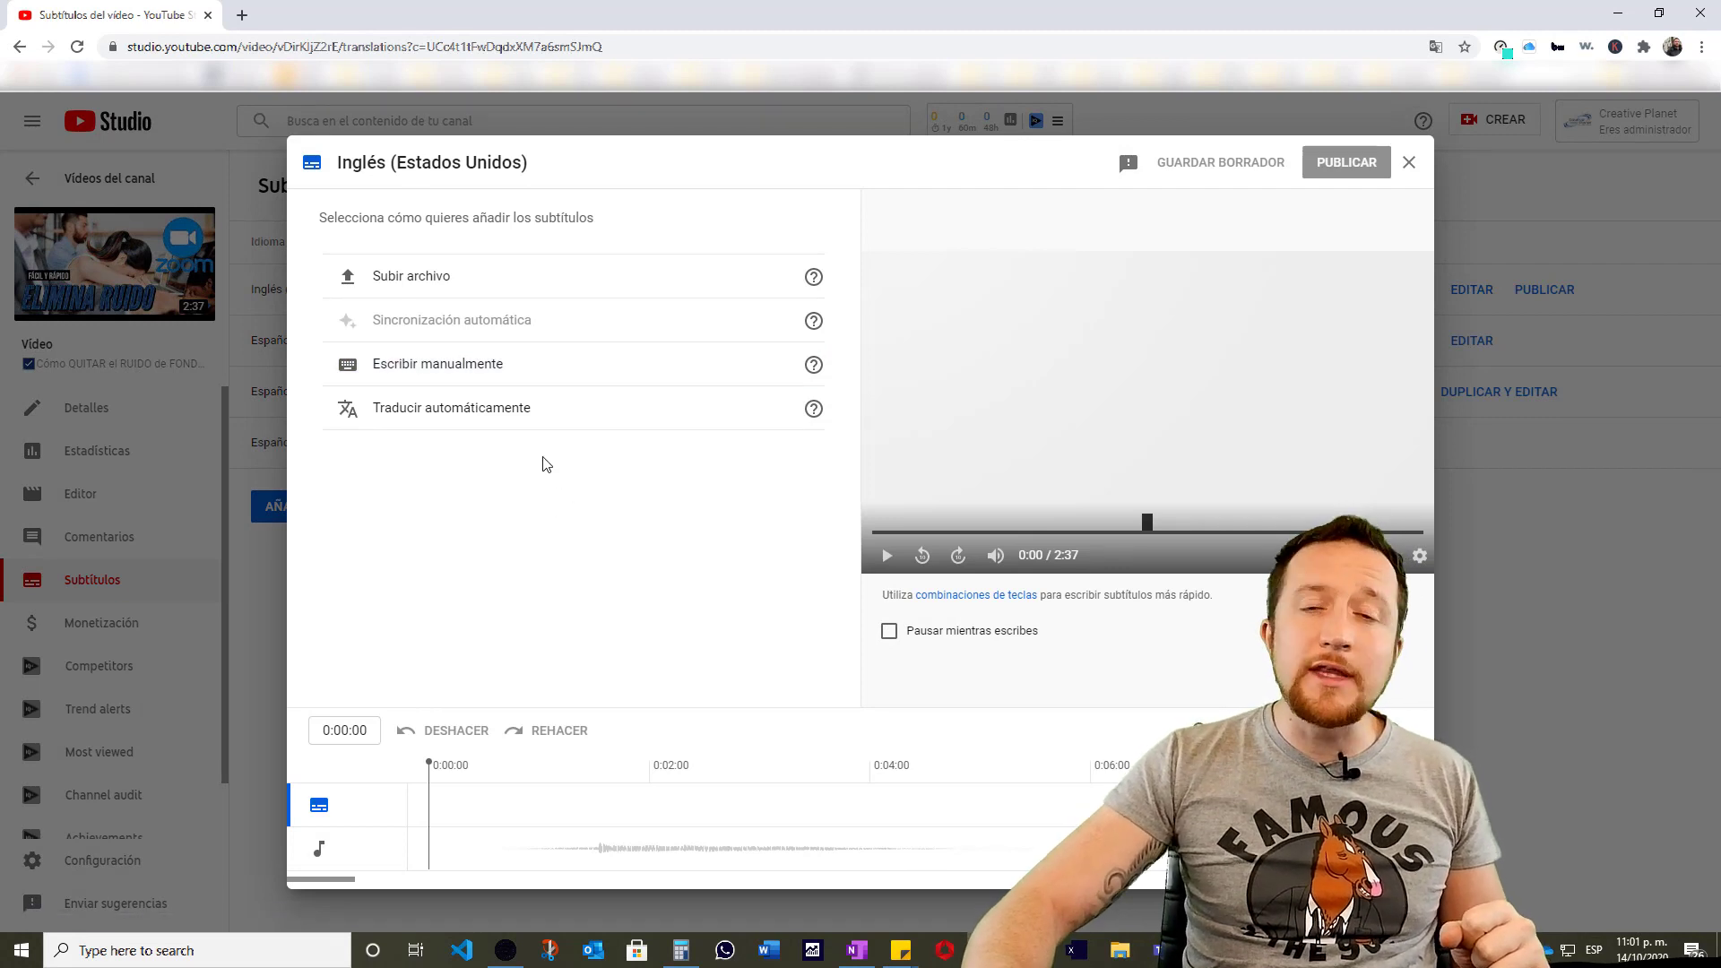
{"action": "left_click", "coordinate": [422, 415]}
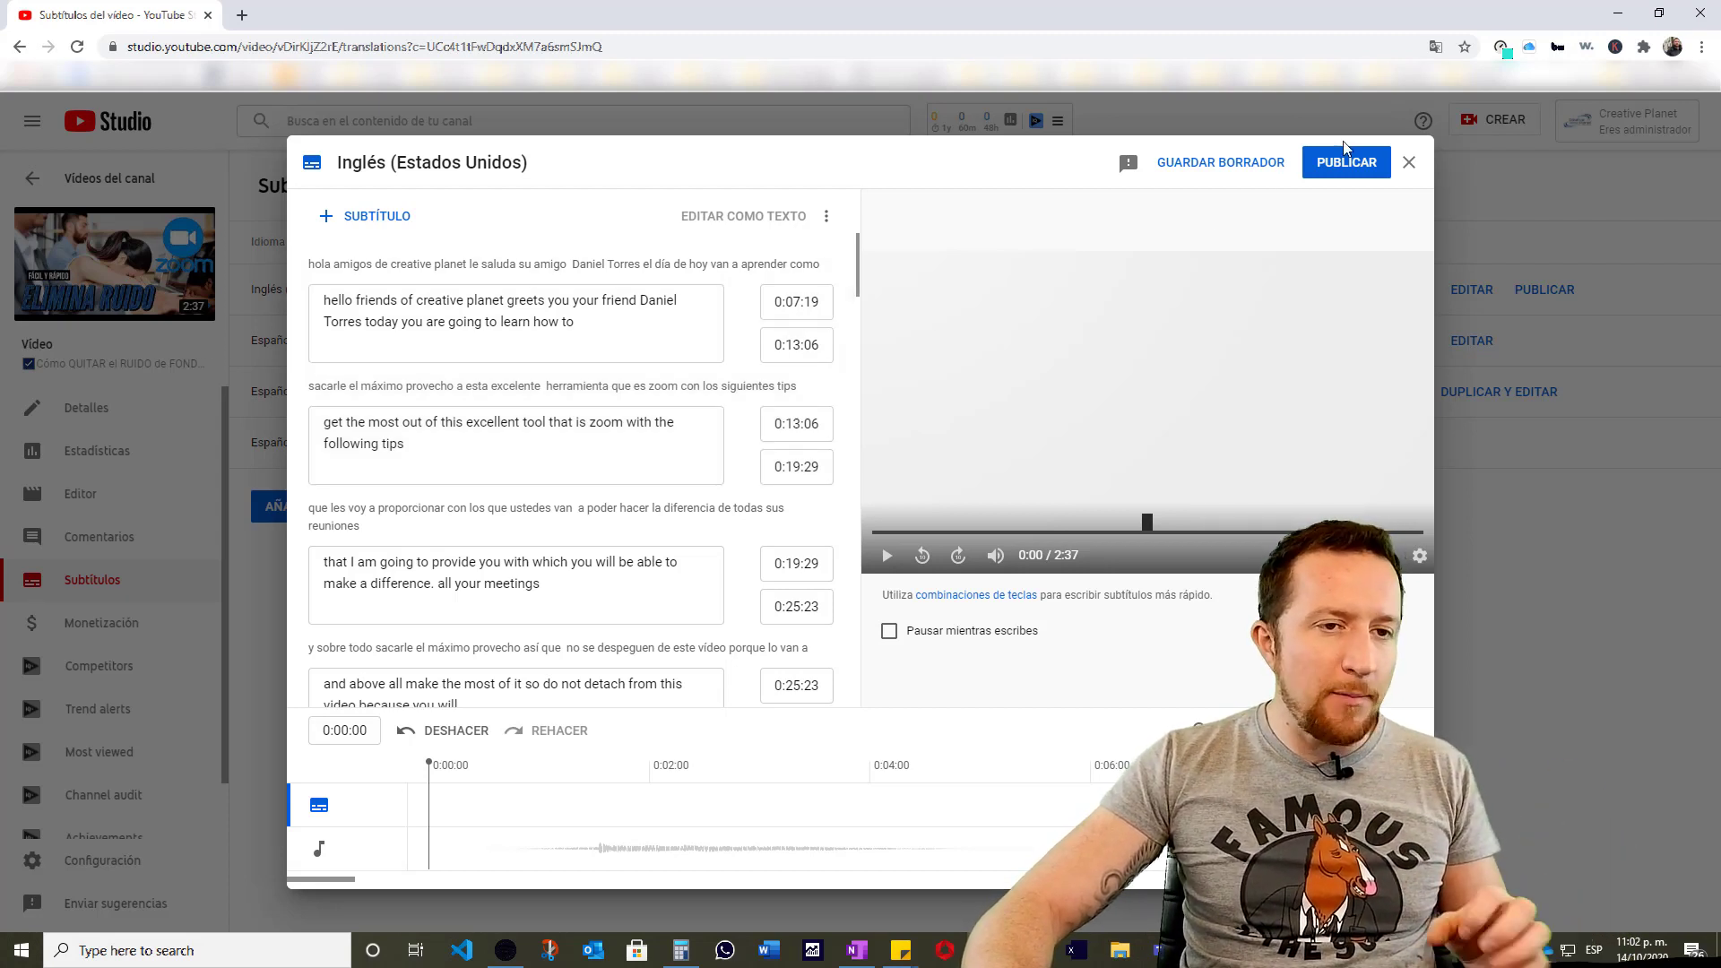
{"action": "left_click", "coordinate": [1342, 170]}
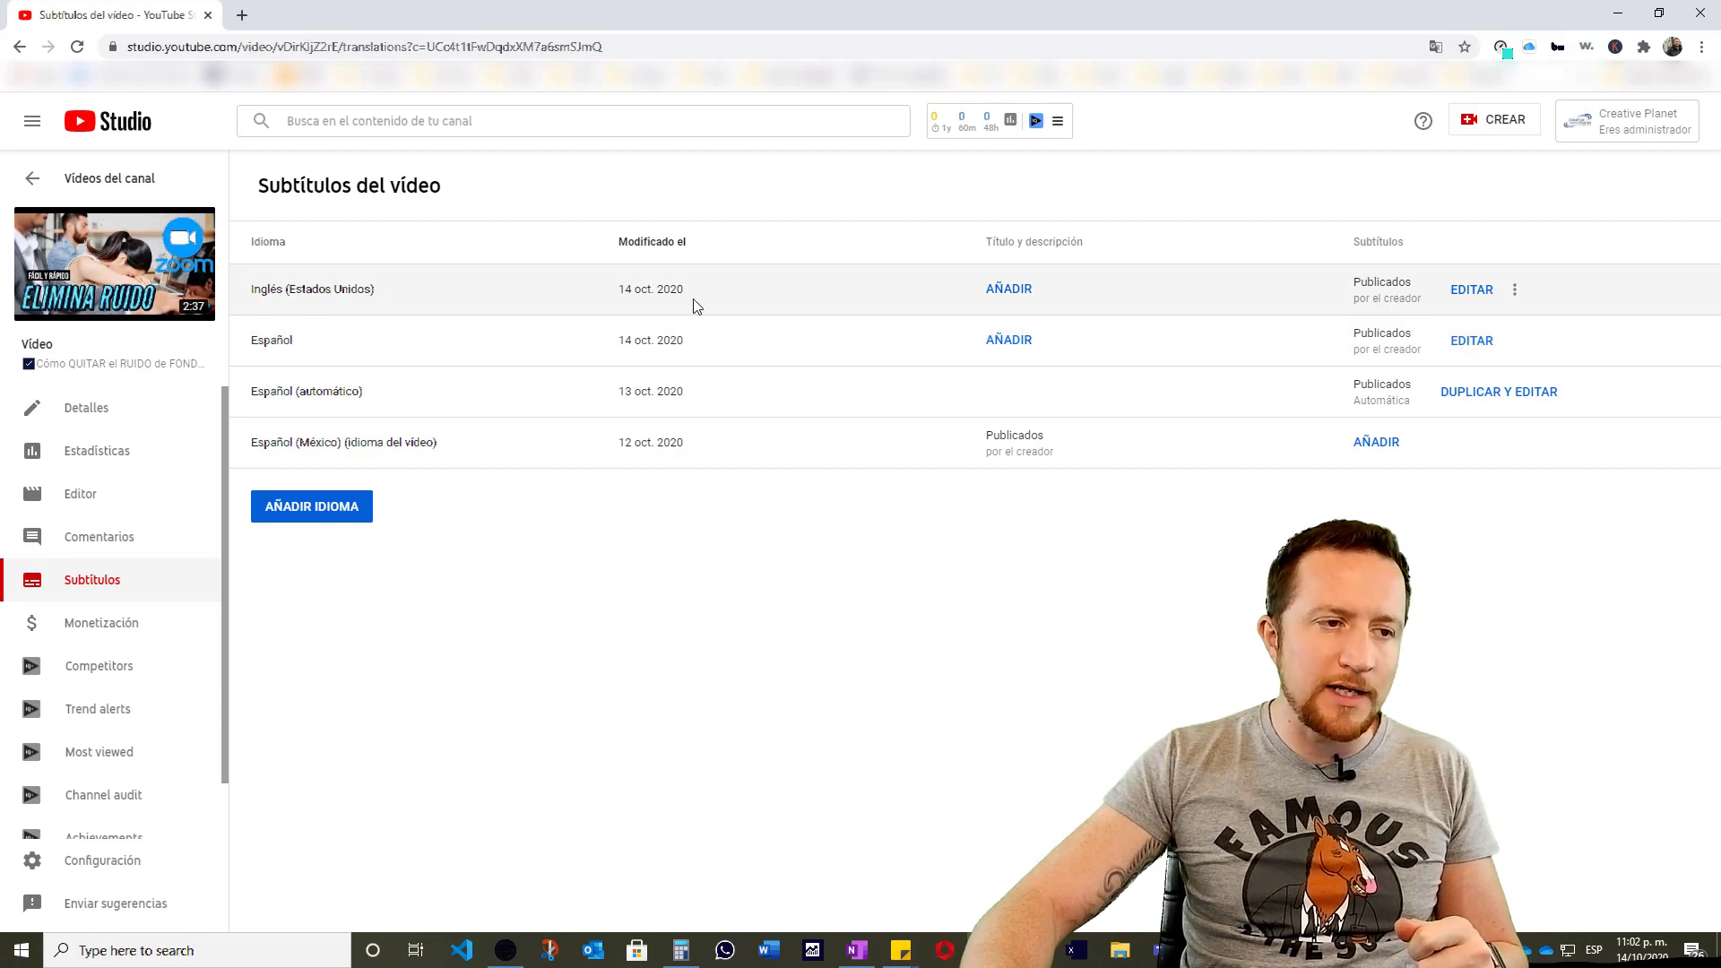
Start adding the title and description for Inglés (Estados Unidos), and open Google Translate in a new browser tab.
{"action": "left_click", "coordinate": [1009, 289]}
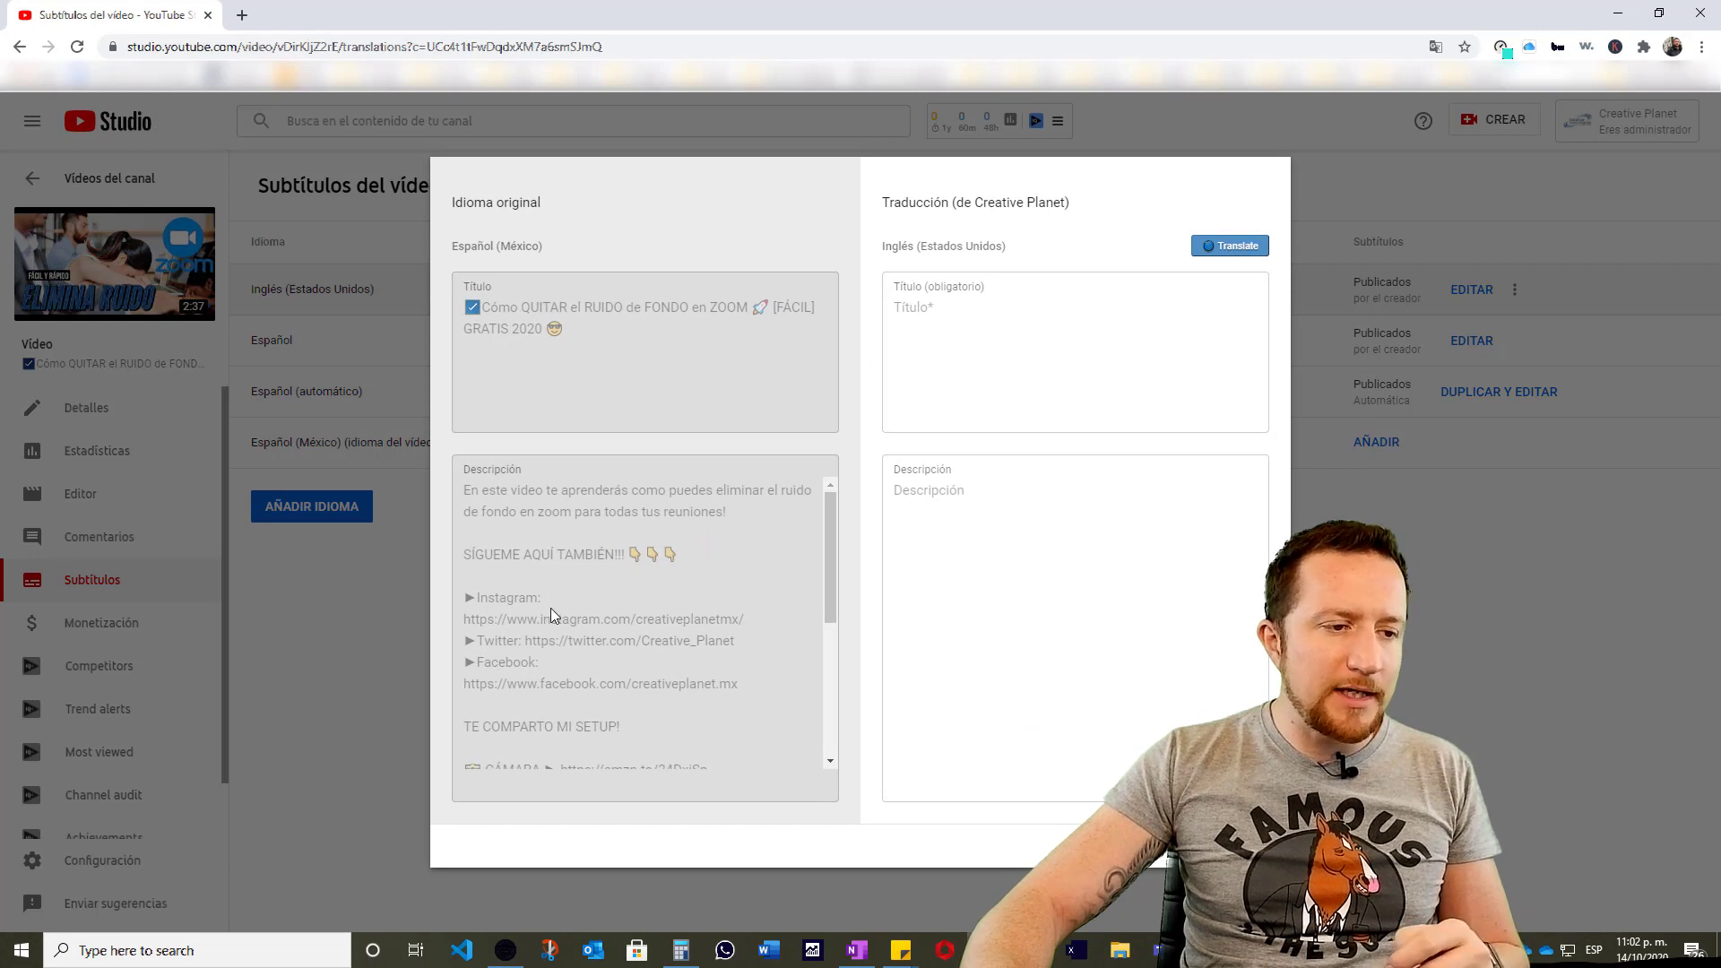
{"action": "left_click", "coordinate": [239, 16]}
{"action": "left_click", "coordinate": [137, 85]}
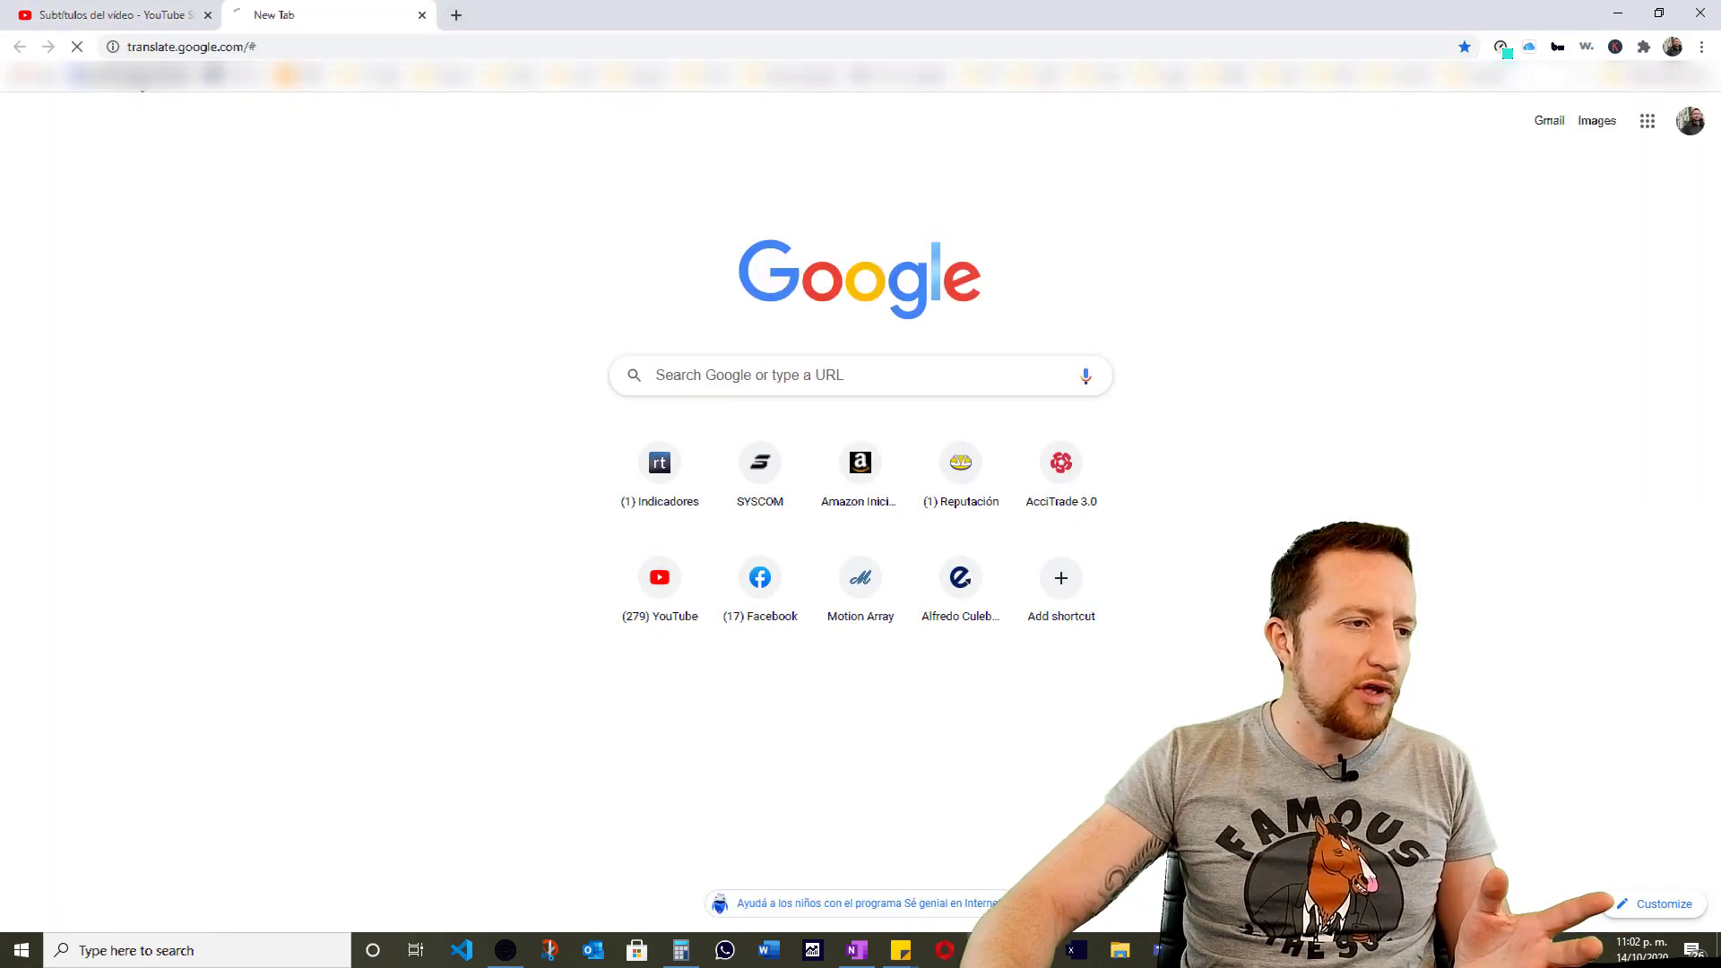
Copy the video's original Spanish title into Google Translate and translate it from Spanish to English.
{"action": "left_click", "coordinate": [128, 12]}
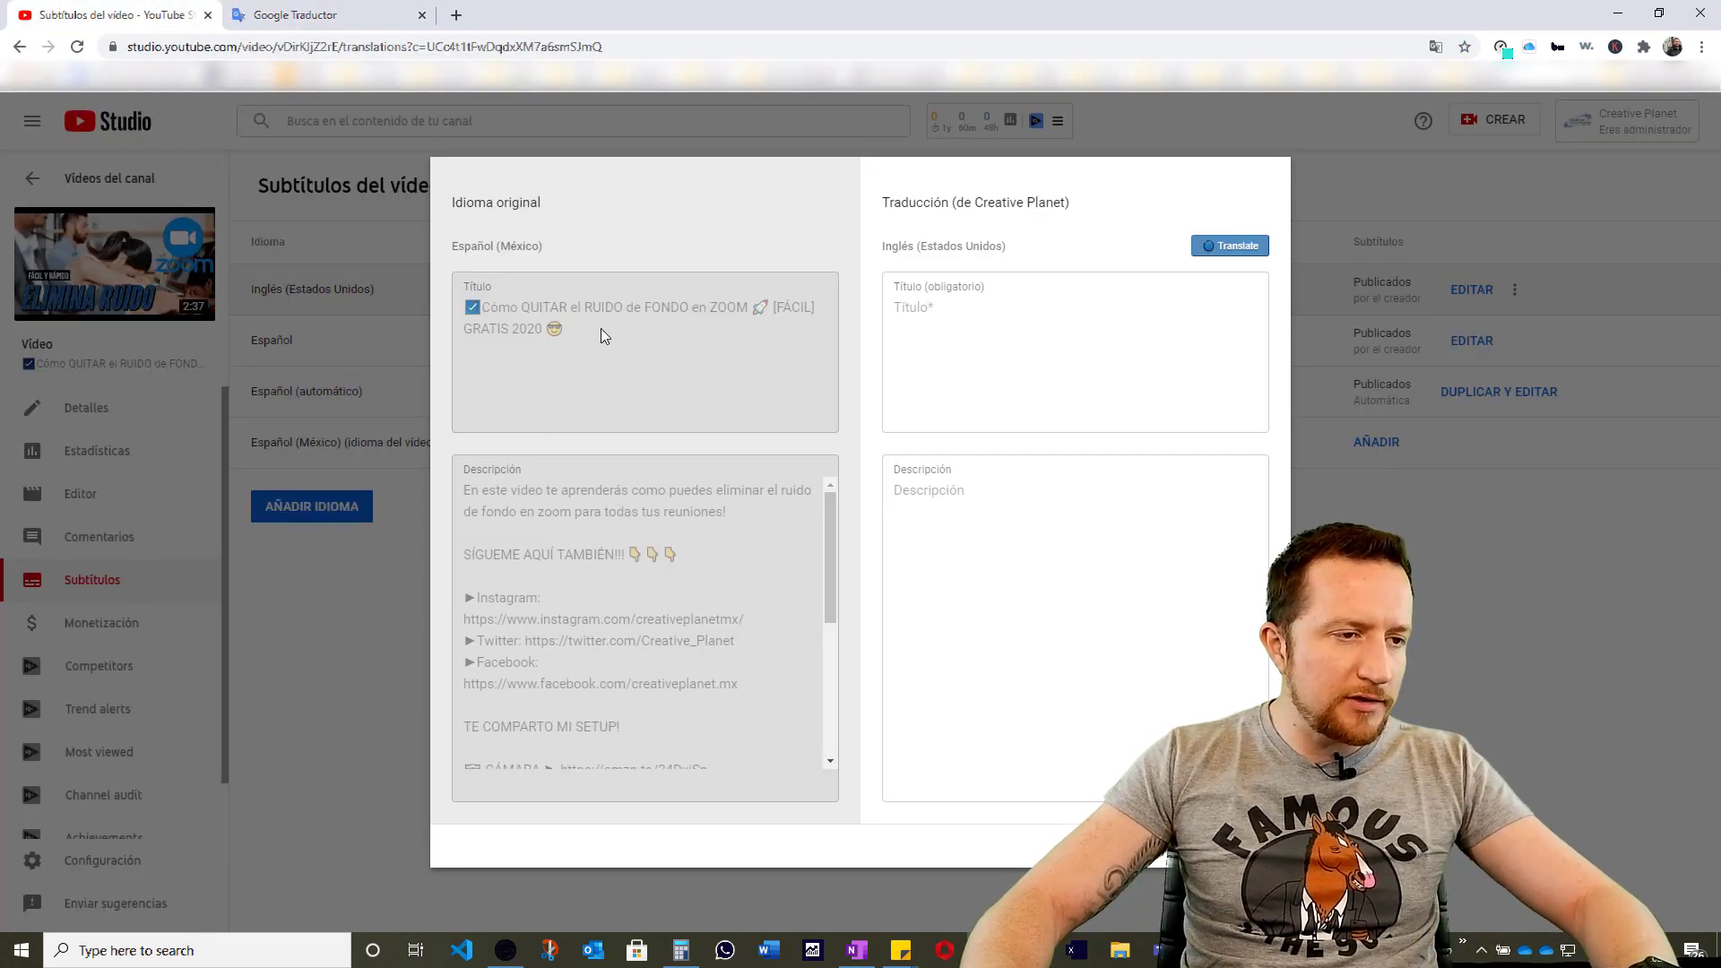
{"action": "left_click_drag", "start_coordinate": [600, 329], "coordinate": [471, 292]}
{"action": "left_click", "coordinate": [339, 20]}
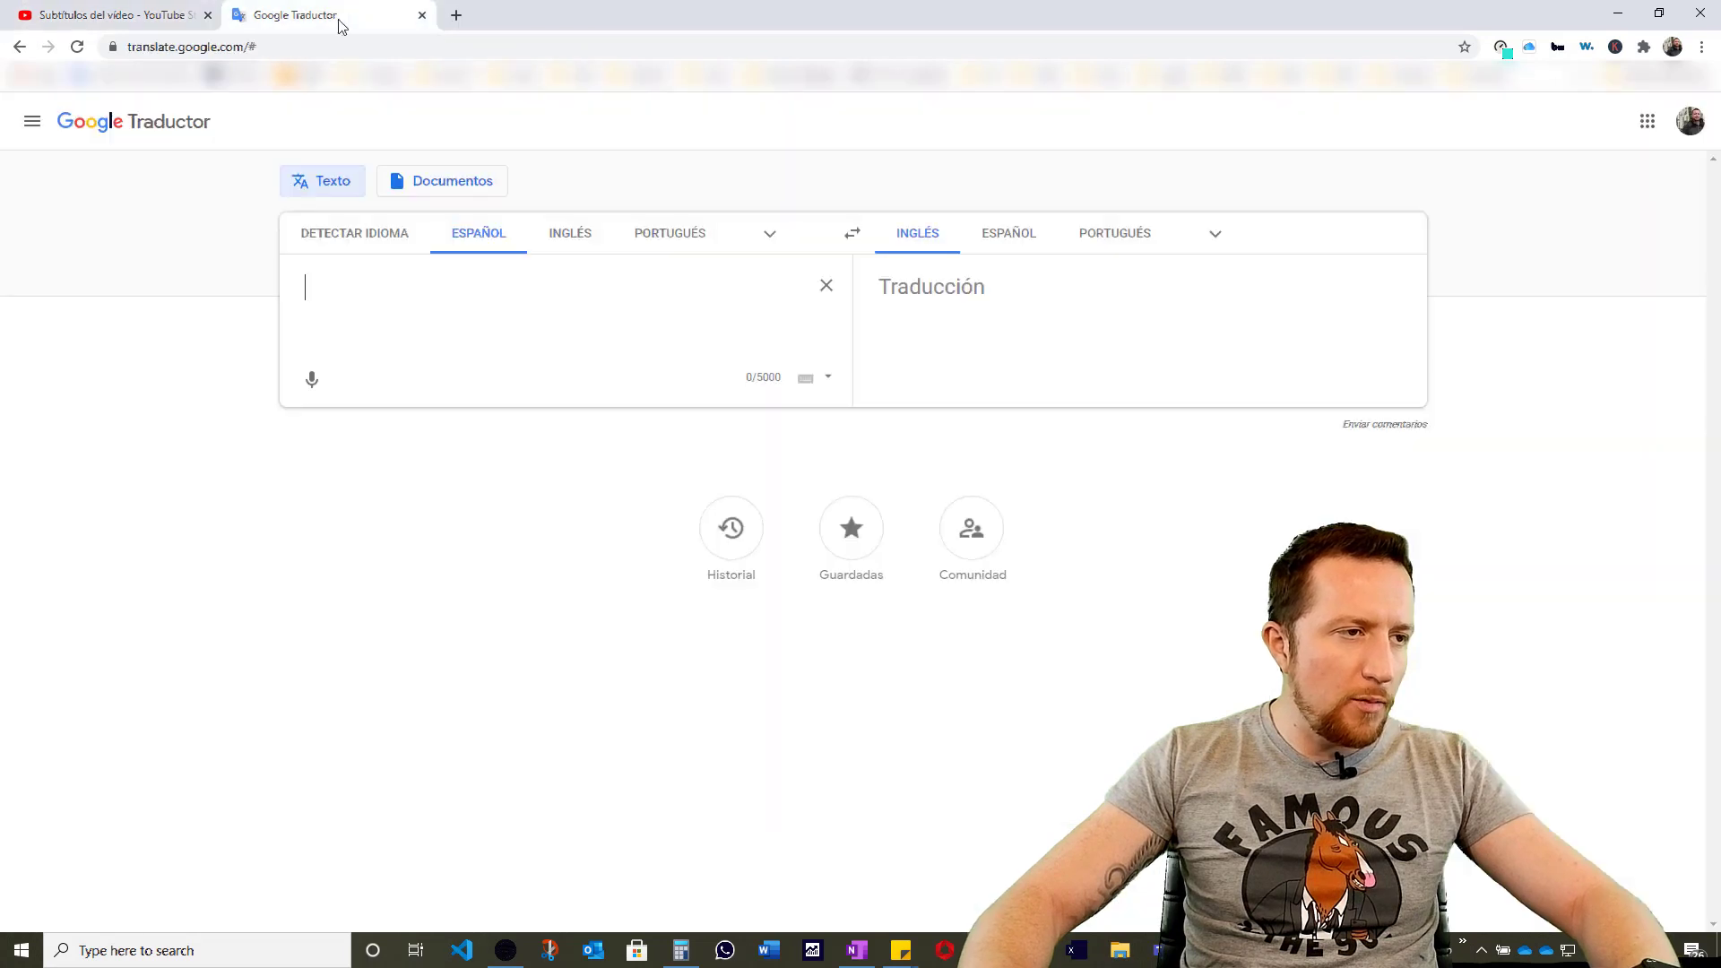
{"action": "type", "text": "✅Cómo QUITAR el RUIDO de FONDO en ZOOM 🚀 [FÁCIL] GRATIS 2020 😎"}
{"action": "left_click", "coordinate": [570, 233]}
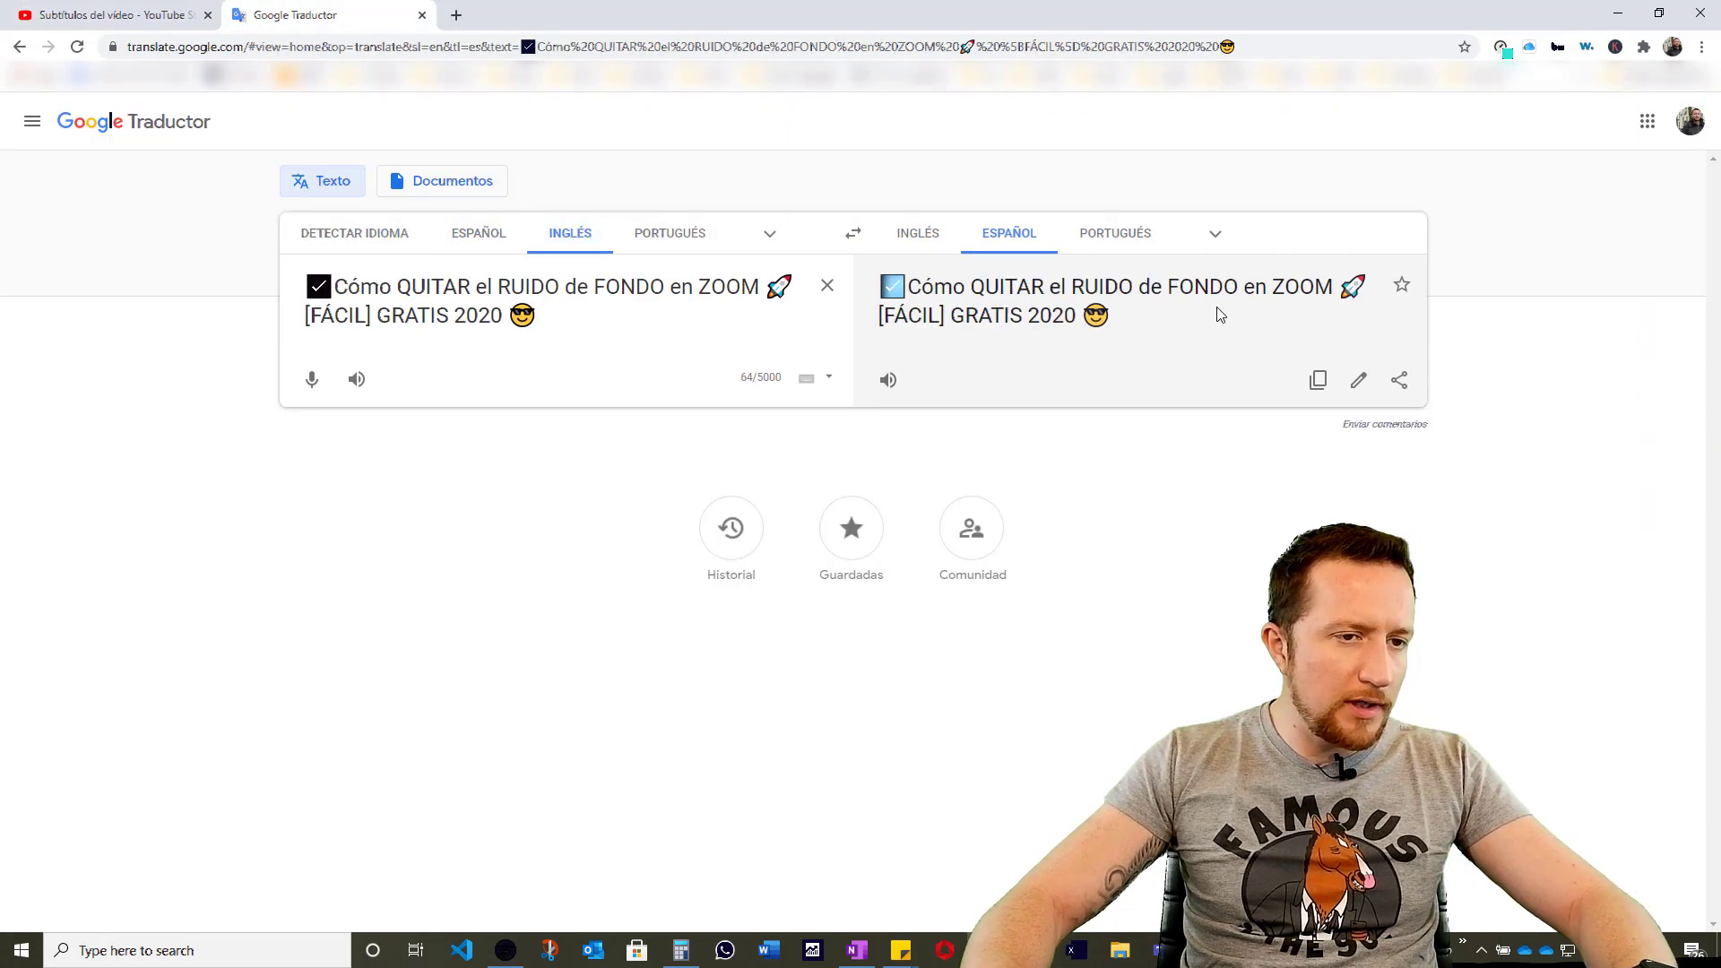
{"action": "left_click", "coordinate": [481, 238]}
Copy the translated title "How to REMOVE BACKGROUND NOISE in ZOOM [EASY] FREE 2020" into the English title field in YouTube Studio.
{"action": "left_click_drag", "start_coordinate": [1162, 320], "coordinate": [894, 287]}
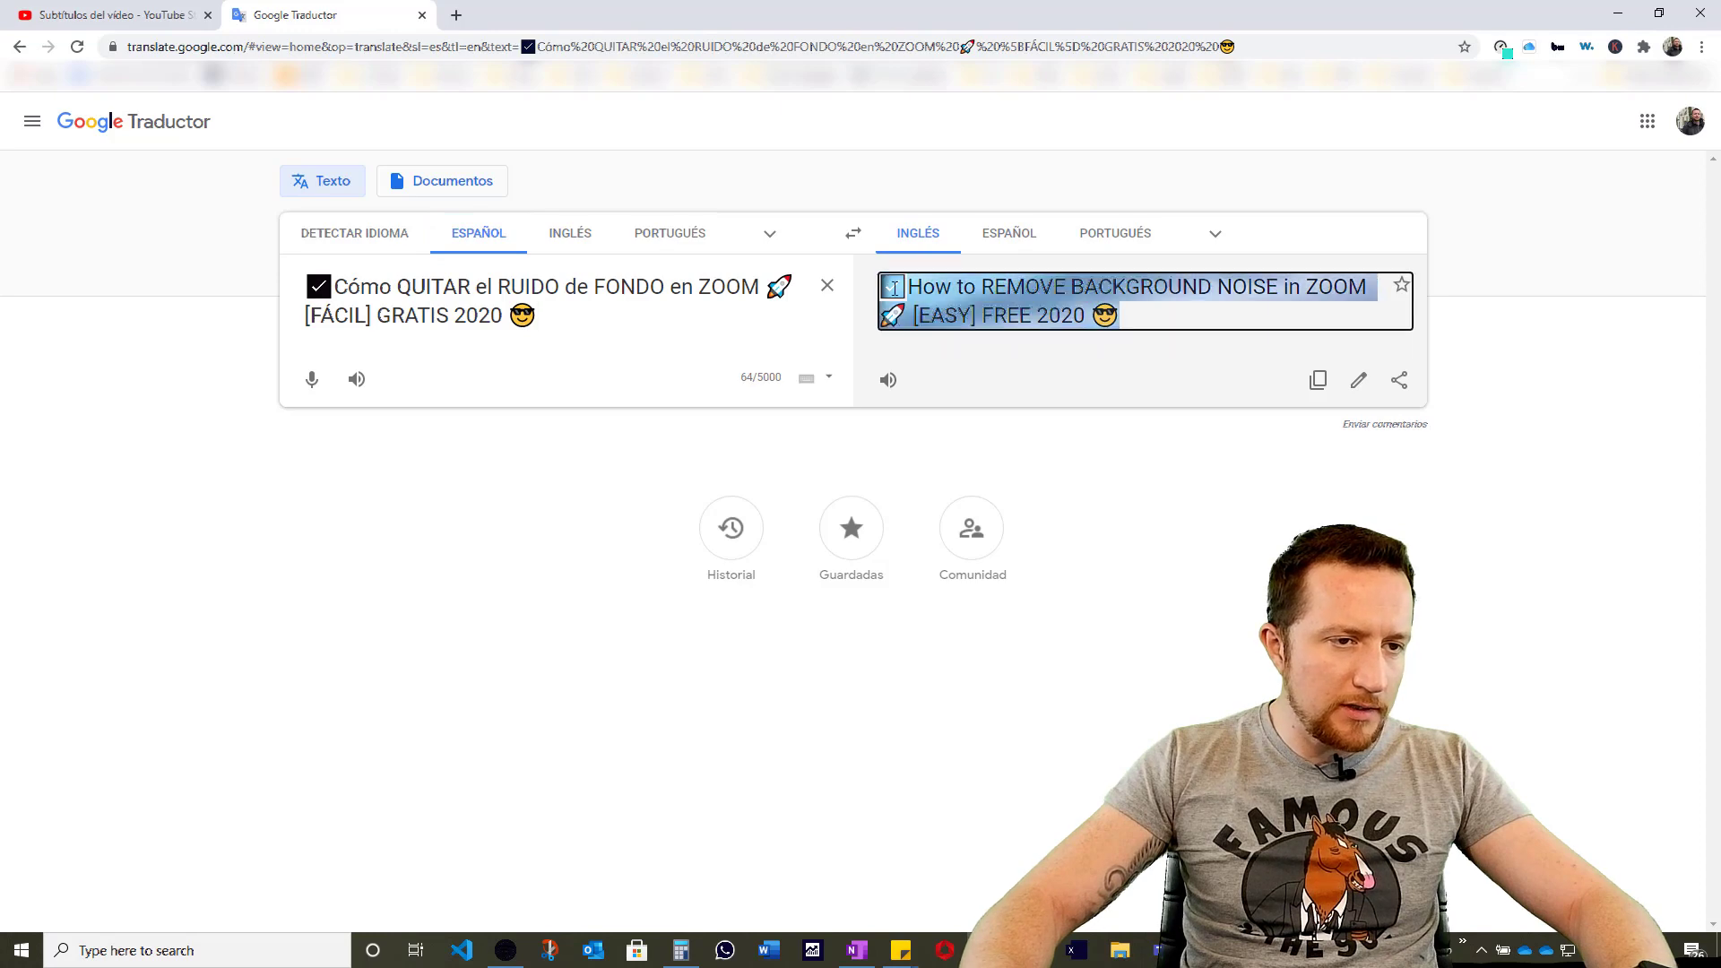
{"action": "left_click", "coordinate": [114, 14]}
{"action": "left_click", "coordinate": [1002, 340]}
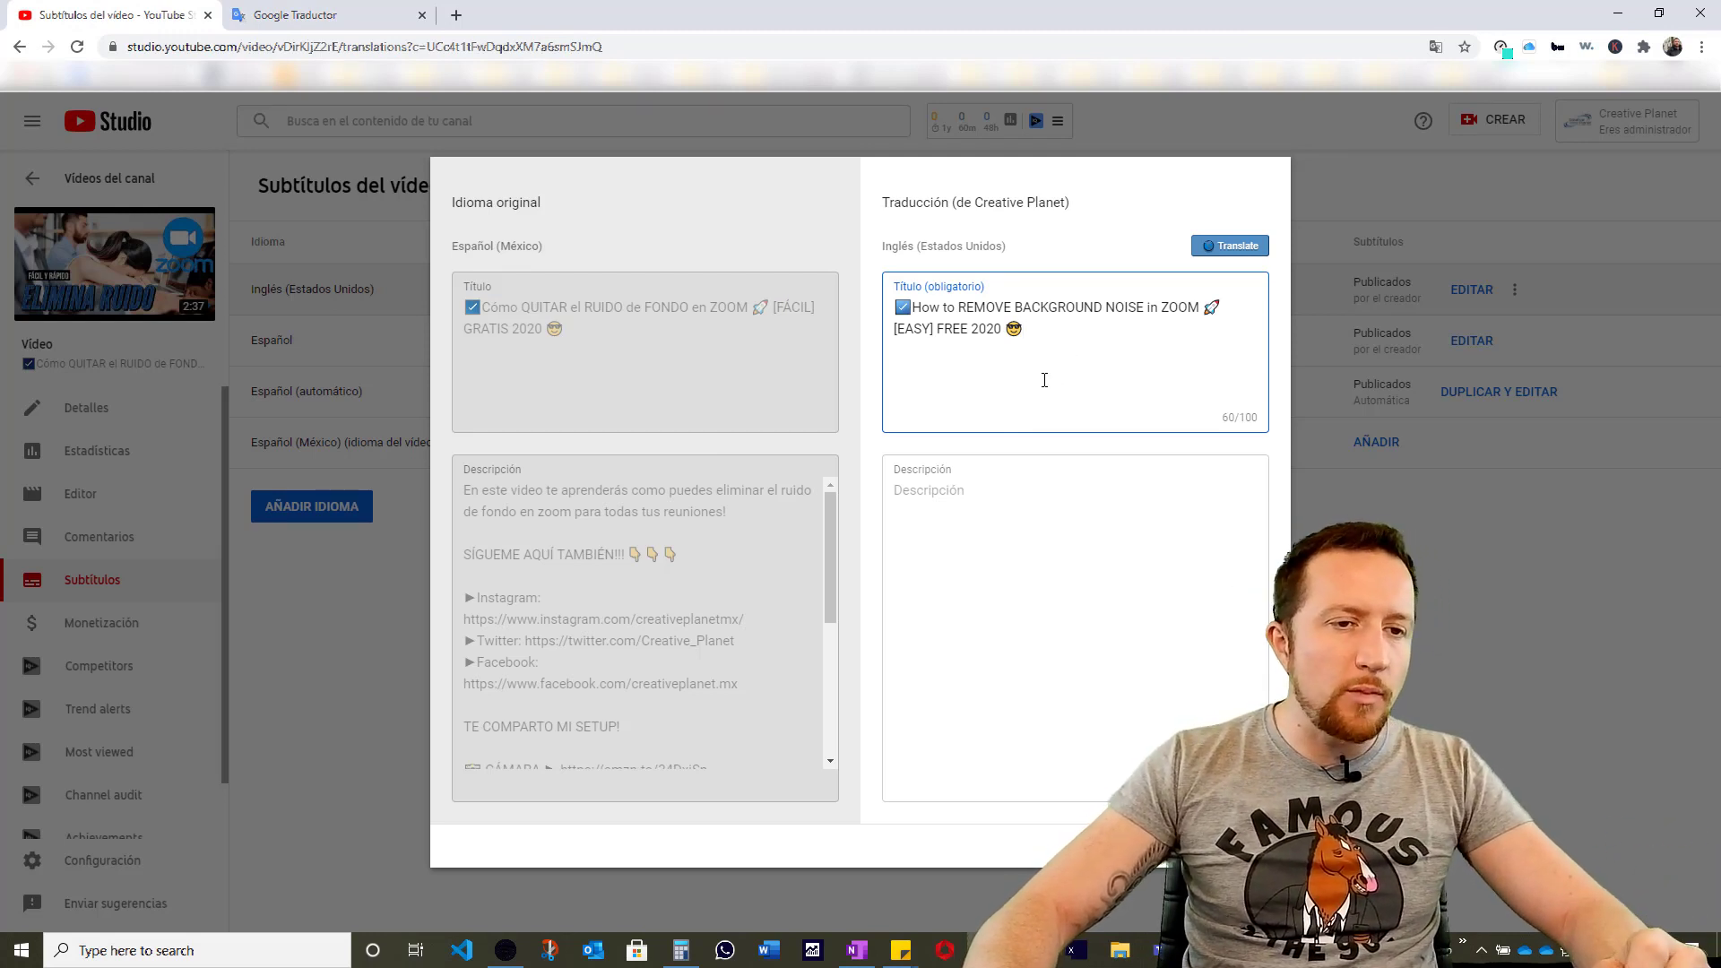
Copy the full Spanish description and replace the title text in Google Translate with it to translate it to English.
{"action": "left_click", "coordinate": [638, 496]}
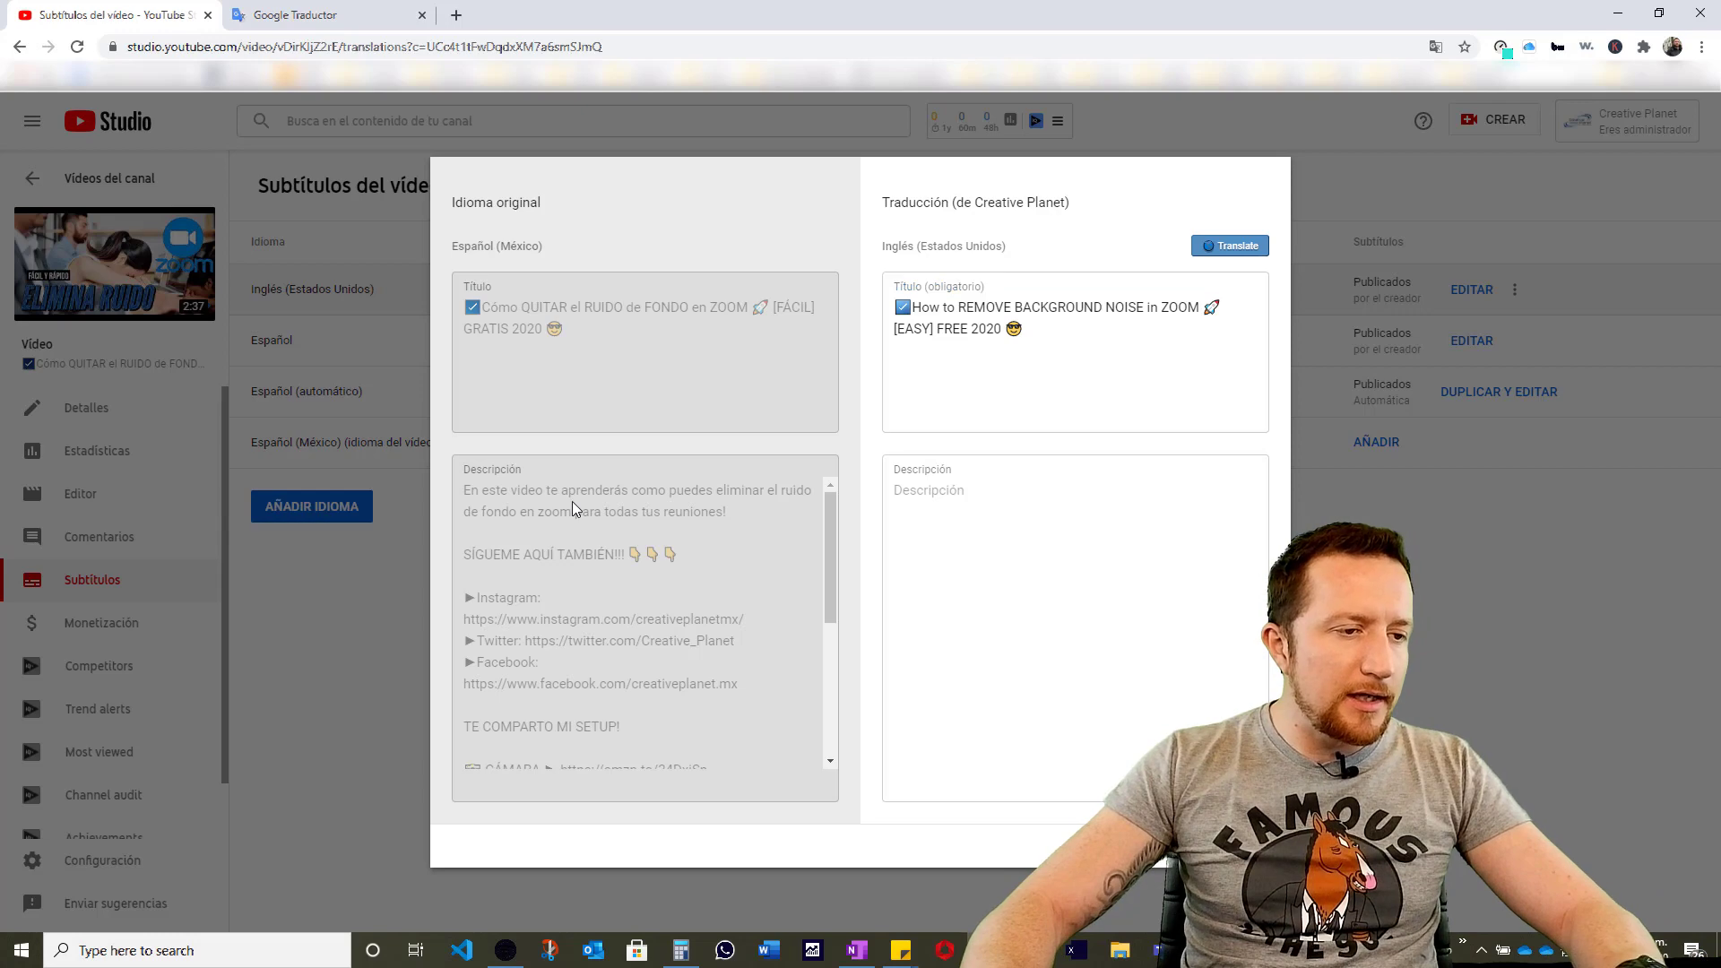
{"action": "left_click_drag", "start_coordinate": [465, 498], "coordinate": [843, 858]}
{"action": "key", "text": "ctrl+c"}
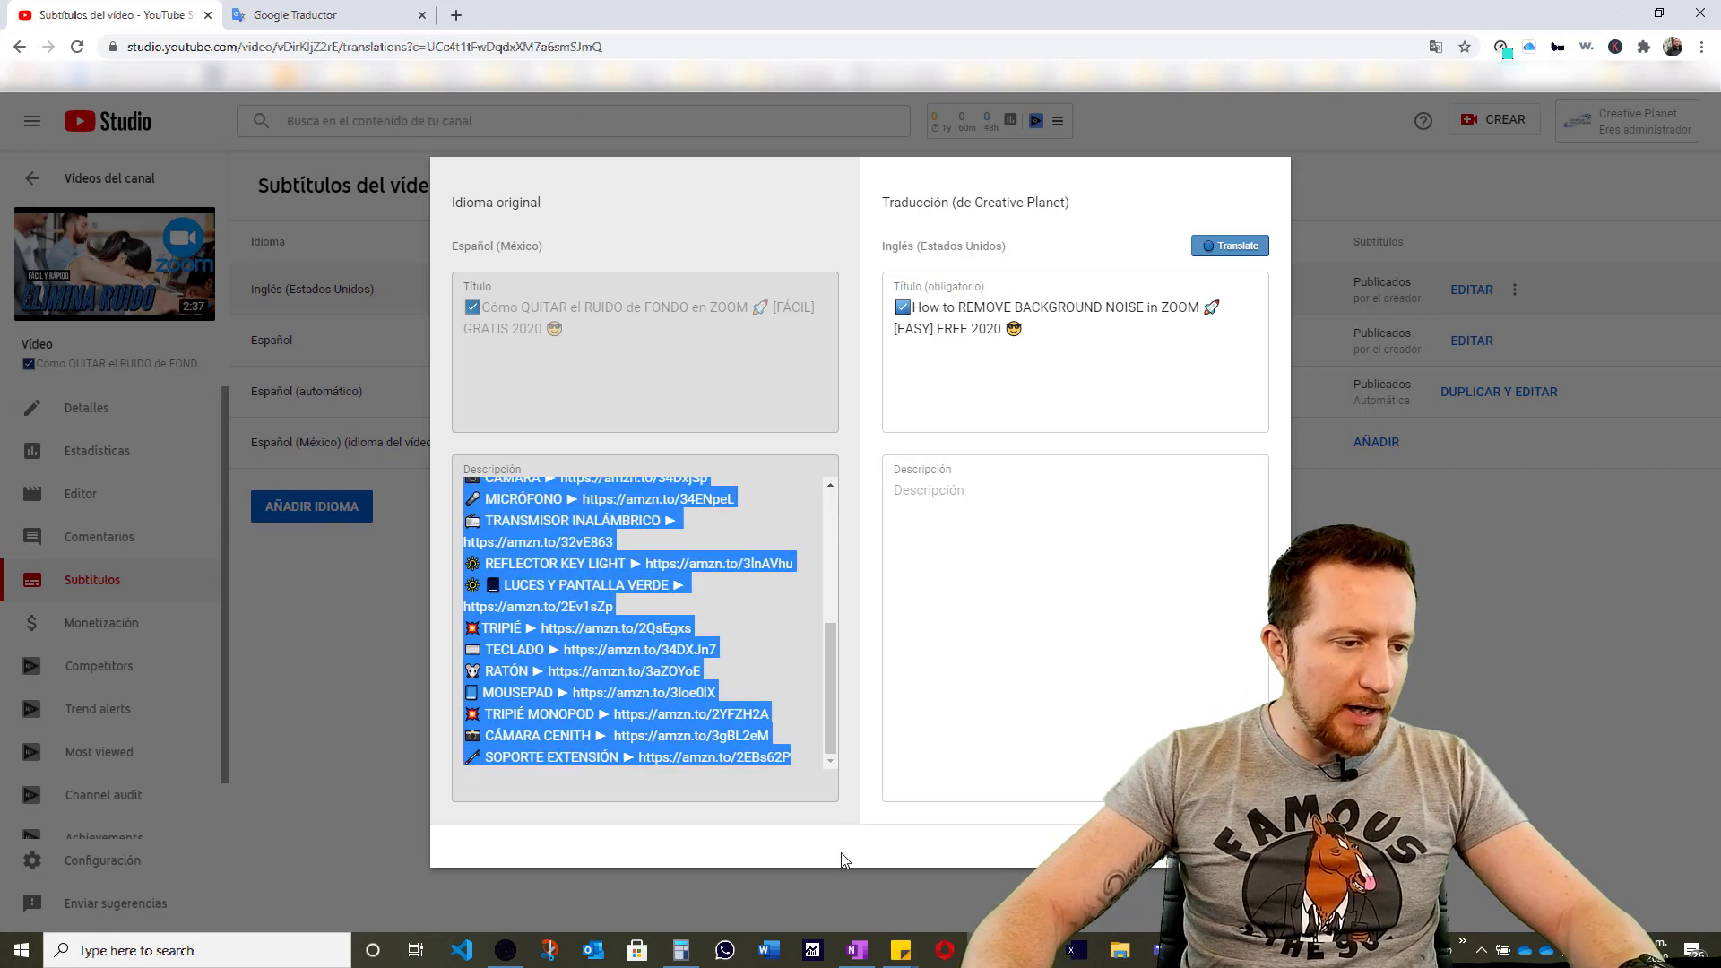
{"action": "left_click", "coordinate": [328, 11]}
{"action": "left_click_drag", "start_coordinate": [627, 325], "coordinate": [391, 294]}
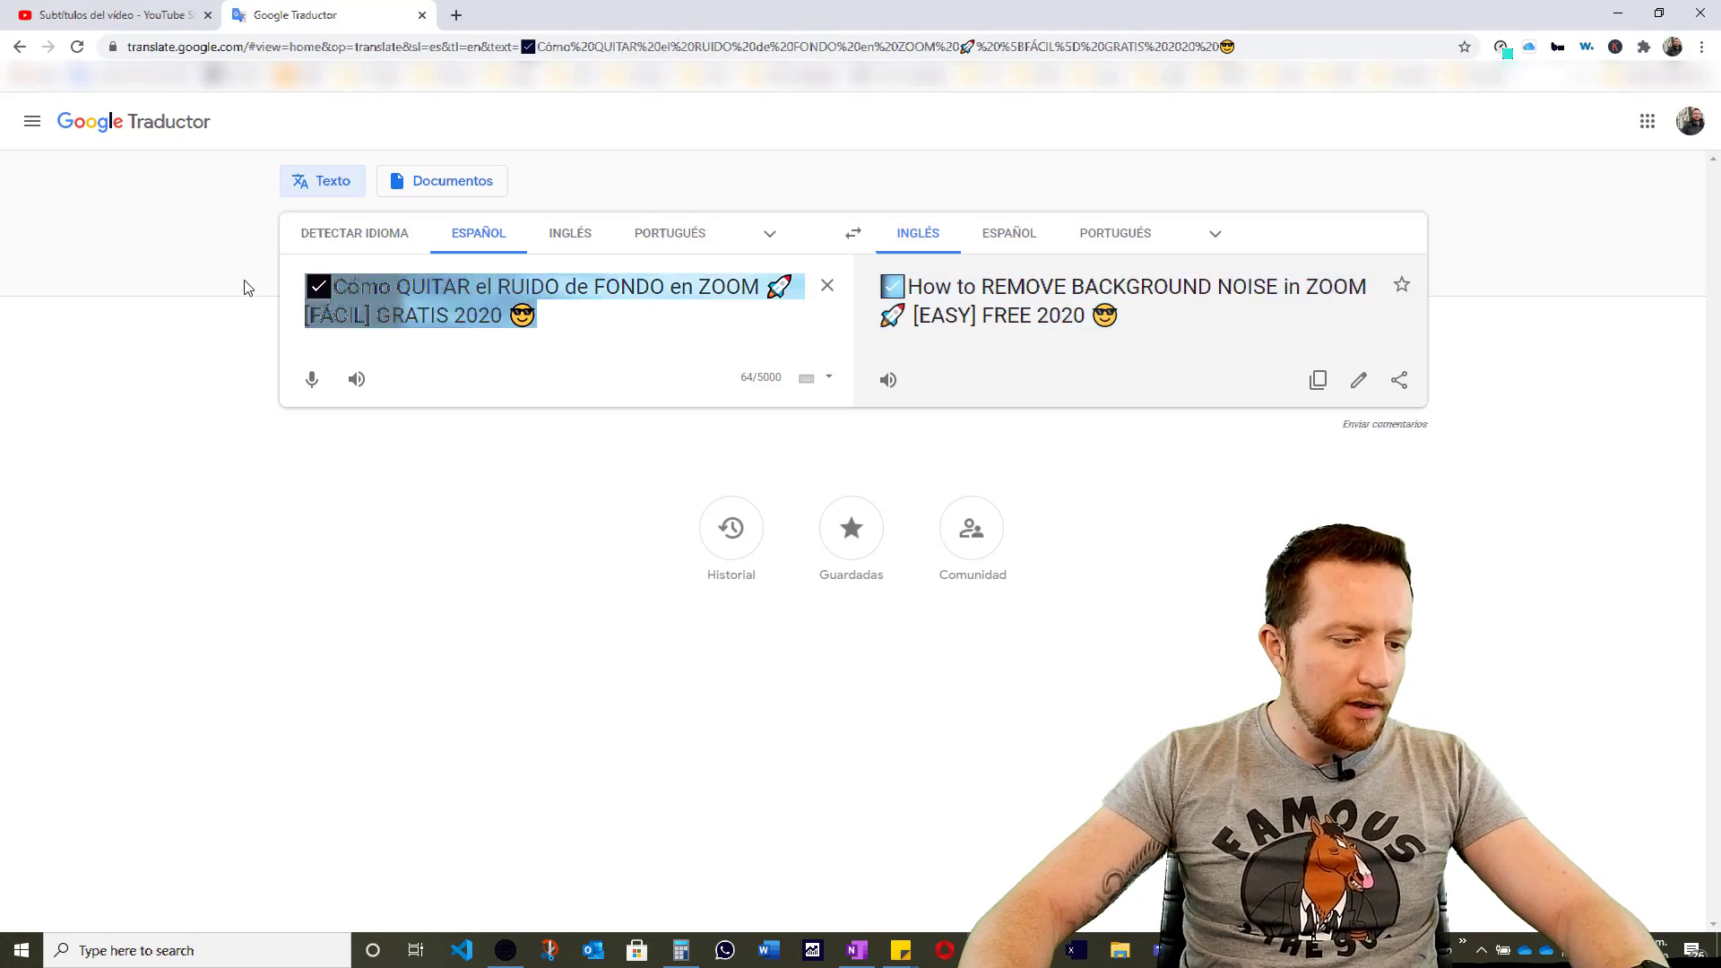
{"action": "key", "text": "ctrl+v"}
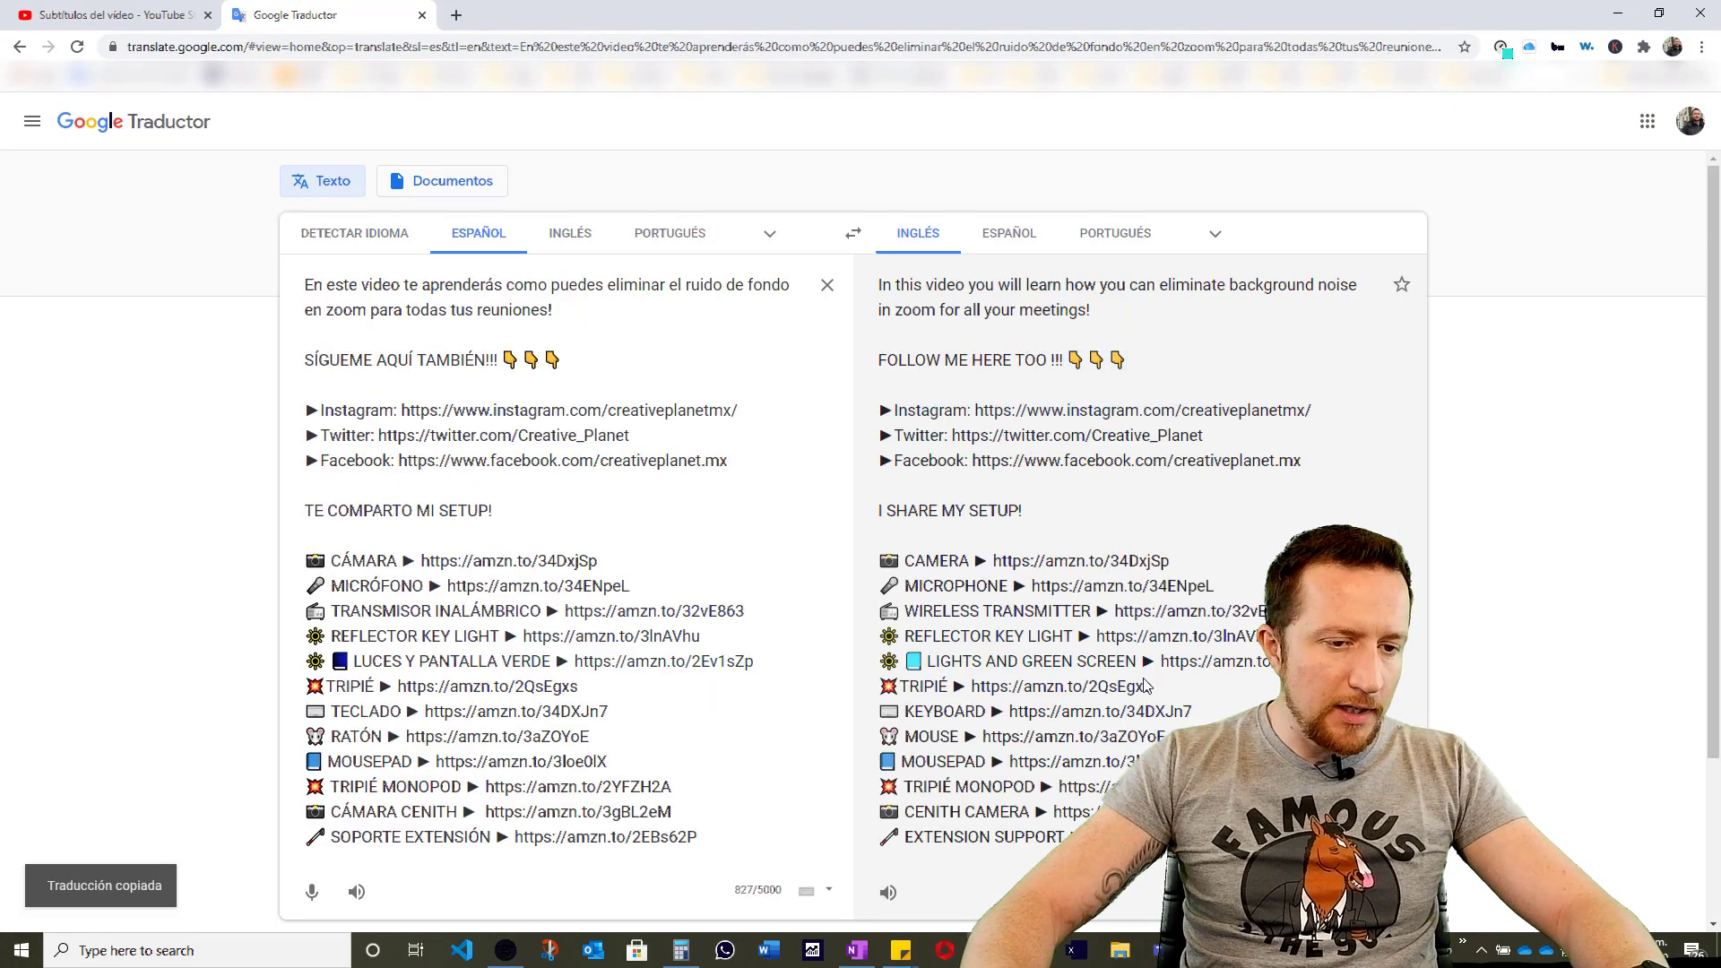
Paste the translated description into the English description field in YouTube Studio and publish the translated title and description.
{"action": "left_click", "coordinate": [74, 8]}
{"action": "left_click", "coordinate": [1010, 521]}
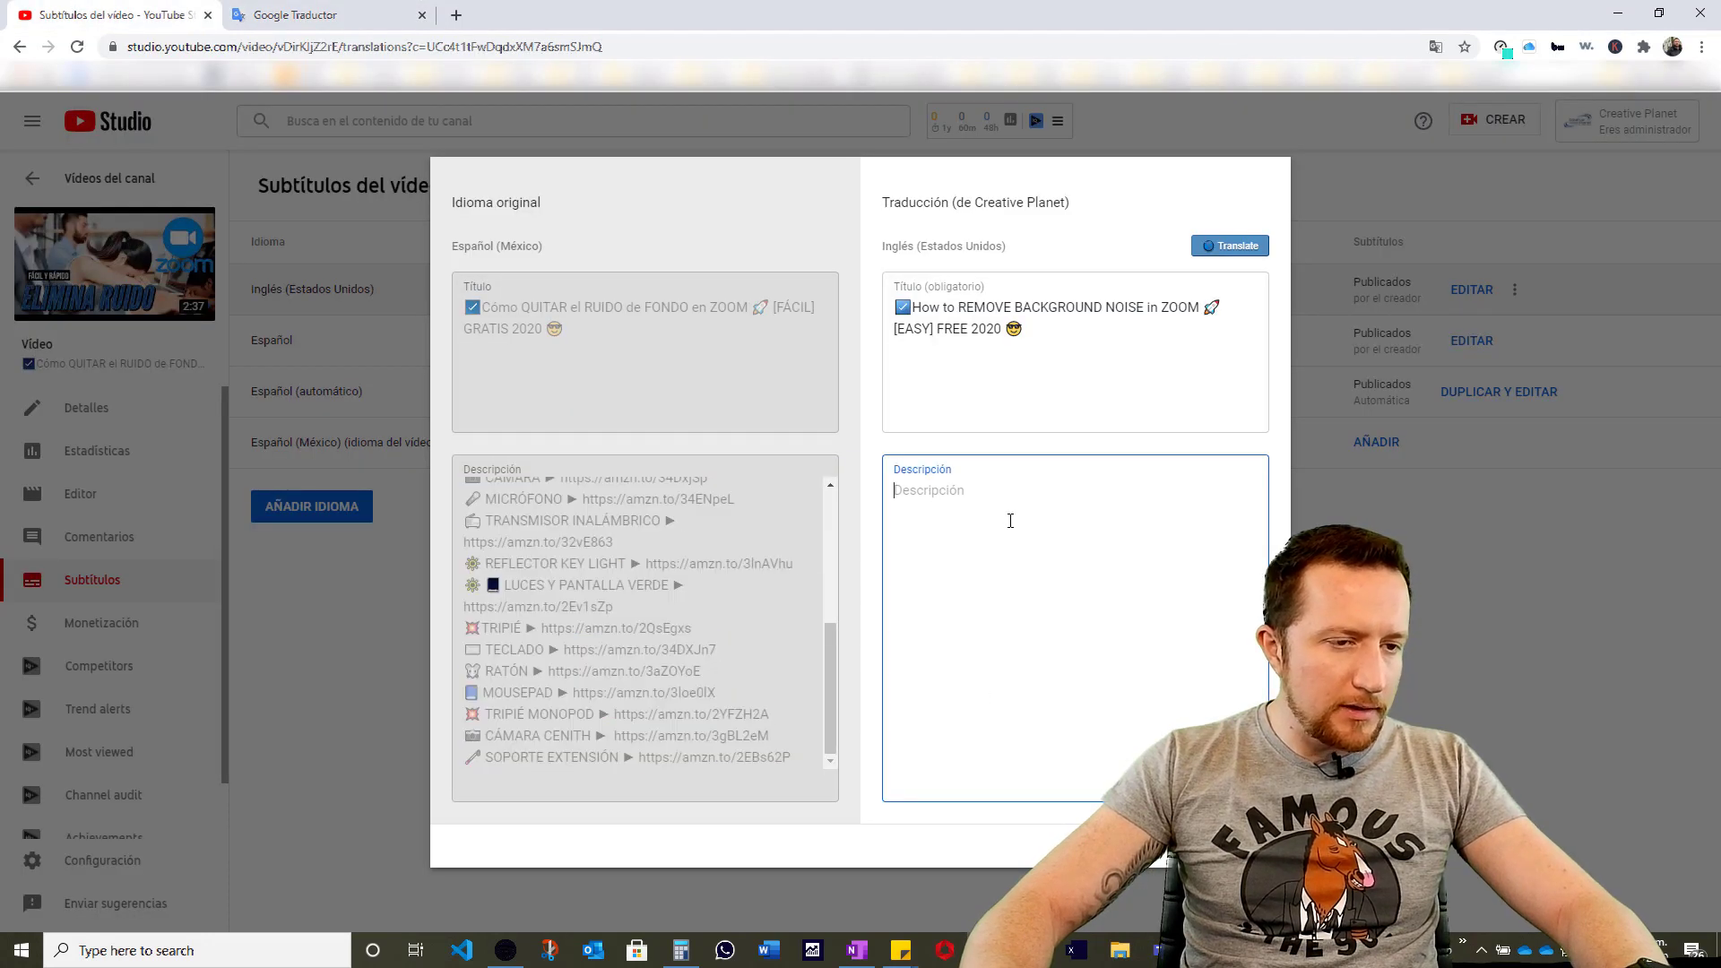
{"action": "key", "text": "ctrl+v"}
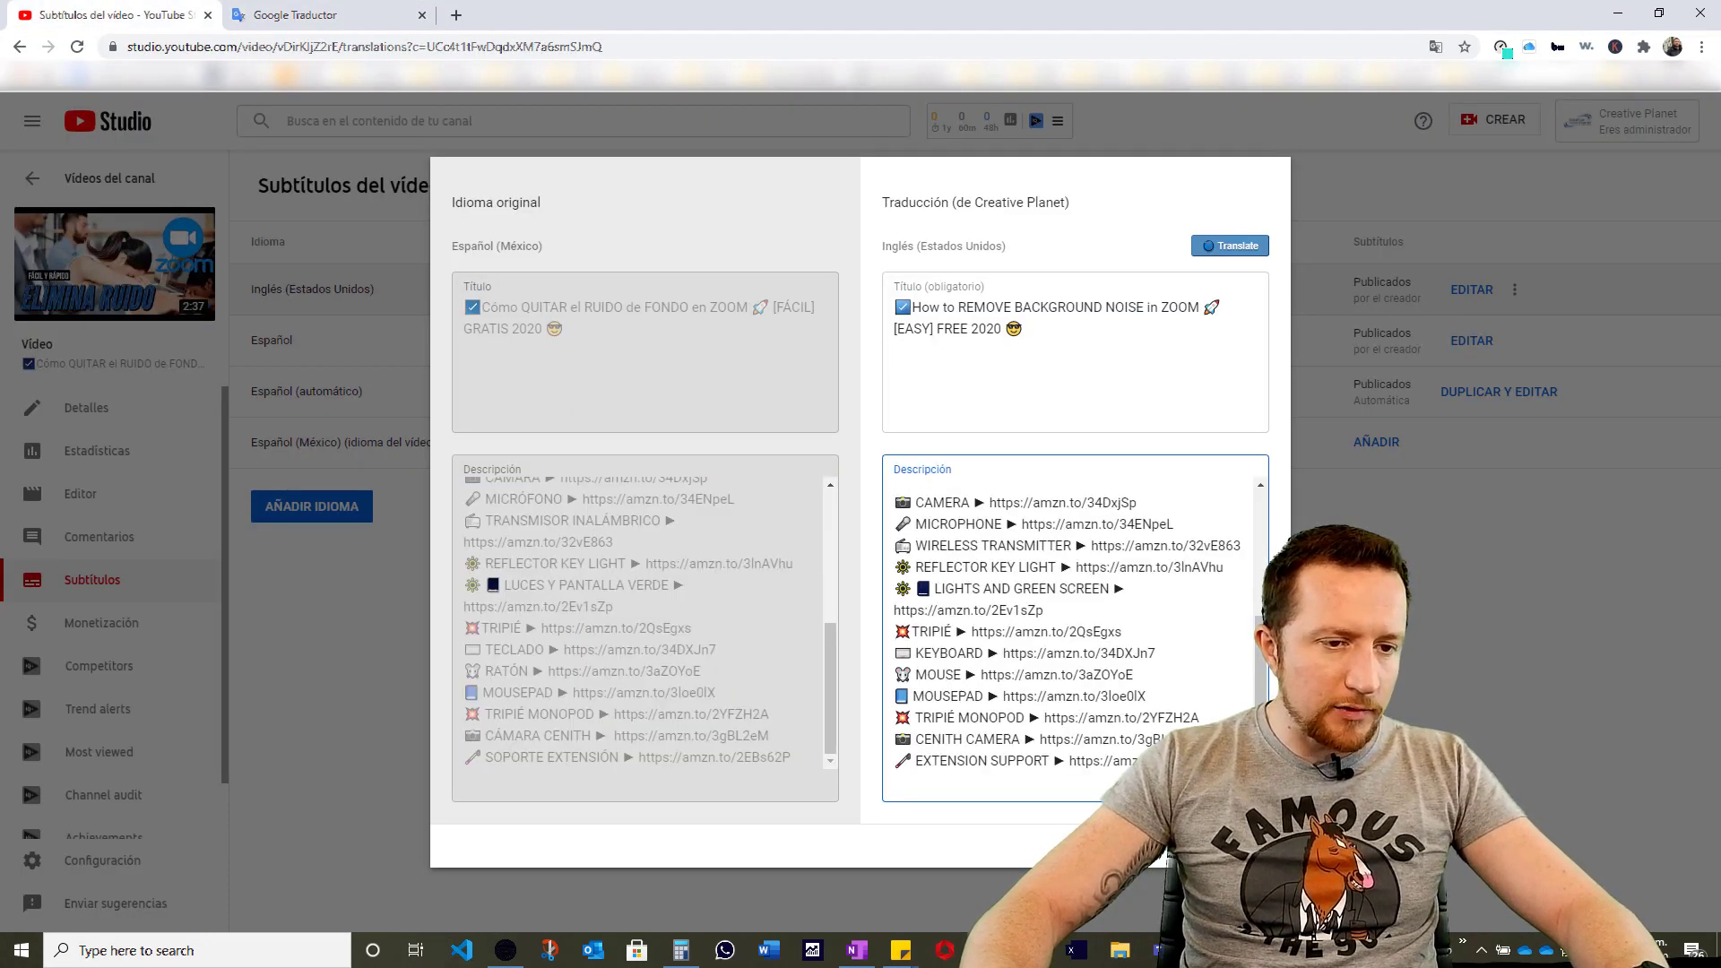
{"action": "left_click", "coordinate": [1242, 845]}
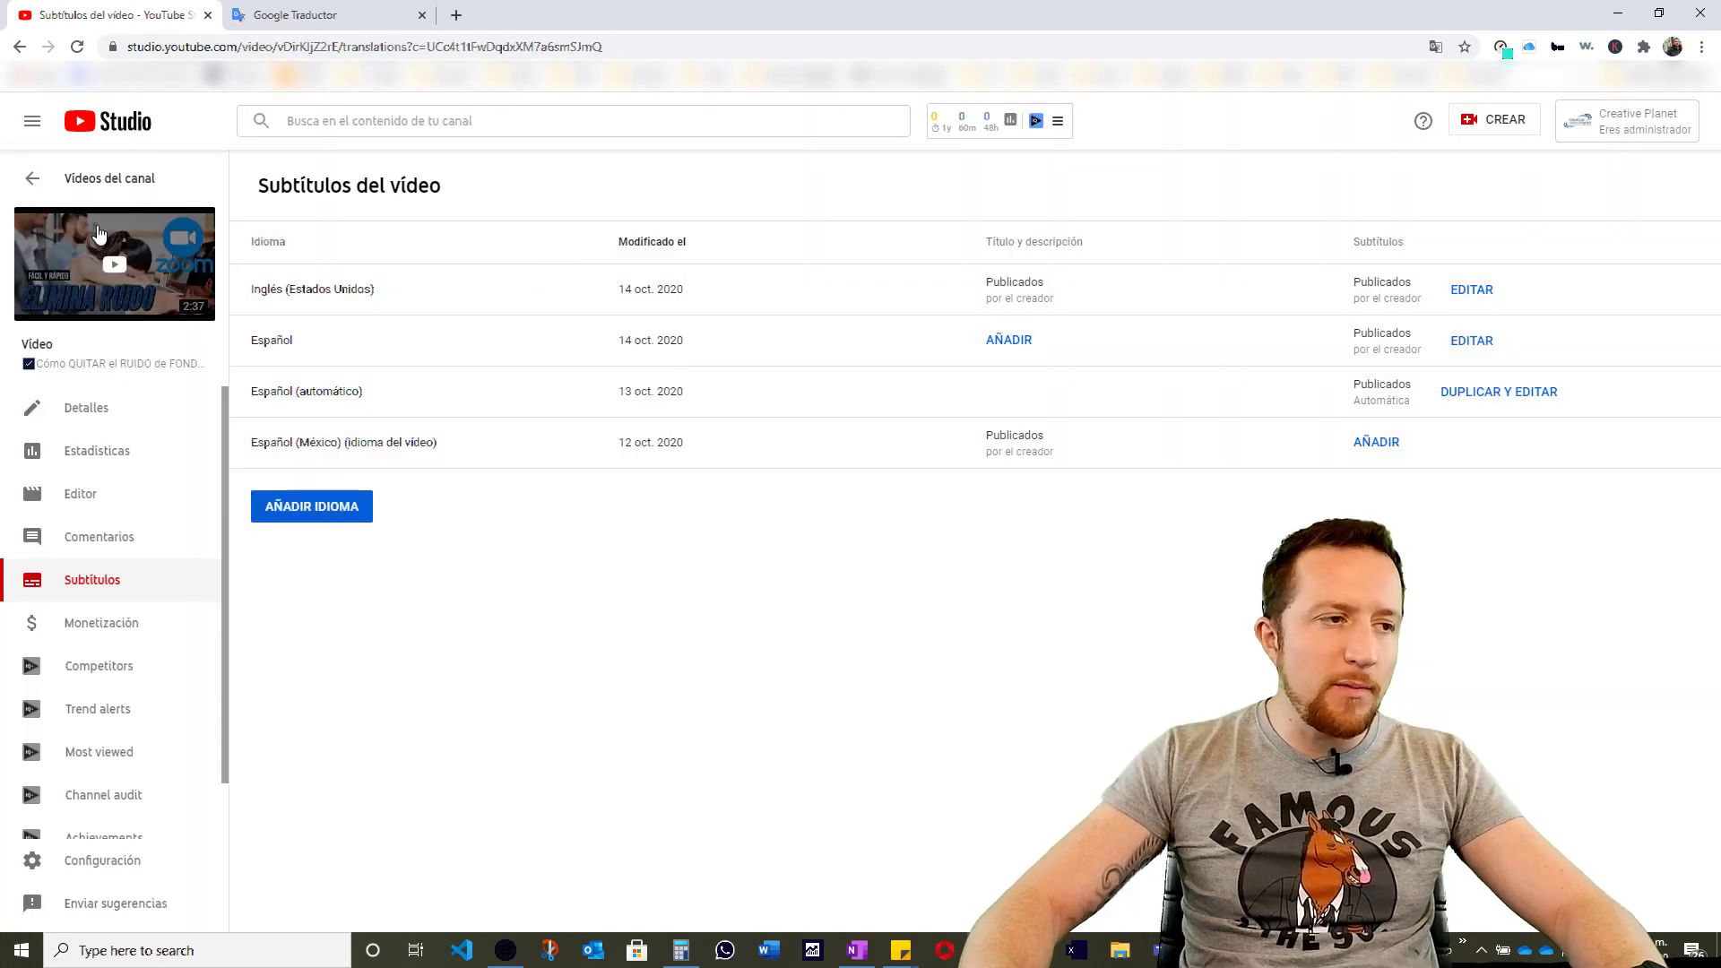
Open the video's YouTube page from its details link and switch the player subtitles to Inglés (Estados Unidos) to check them.
{"action": "left_click", "coordinate": [115, 414]}
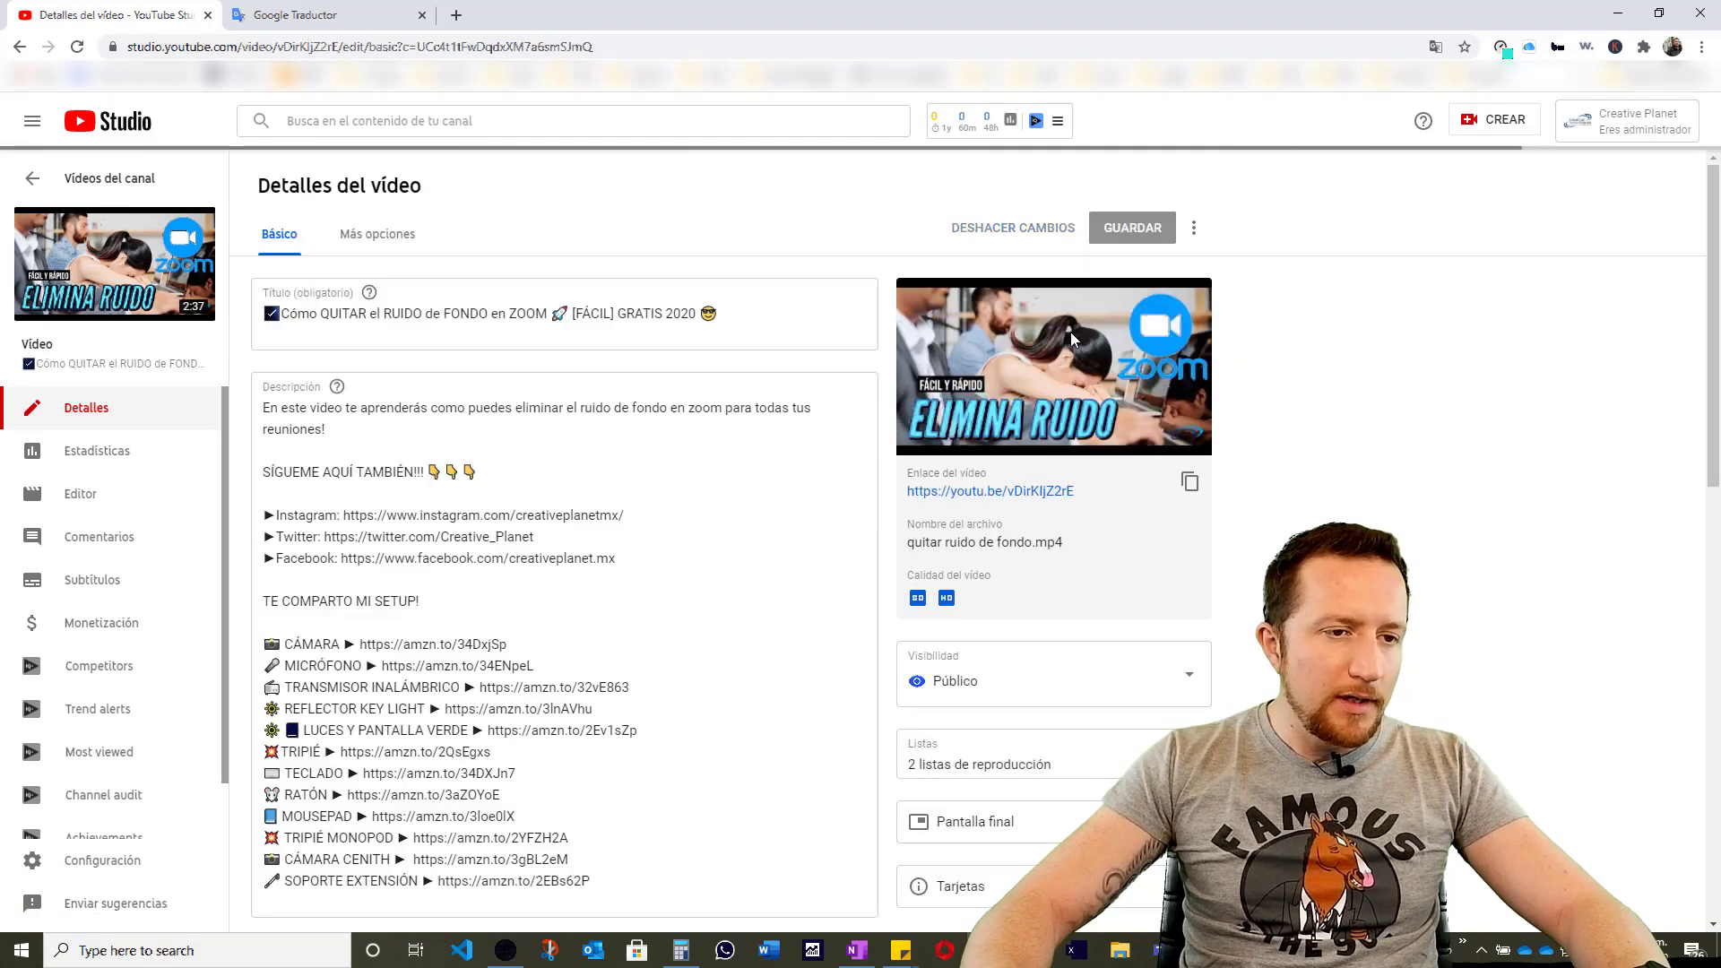
{"action": "left_click", "coordinate": [1014, 491]}
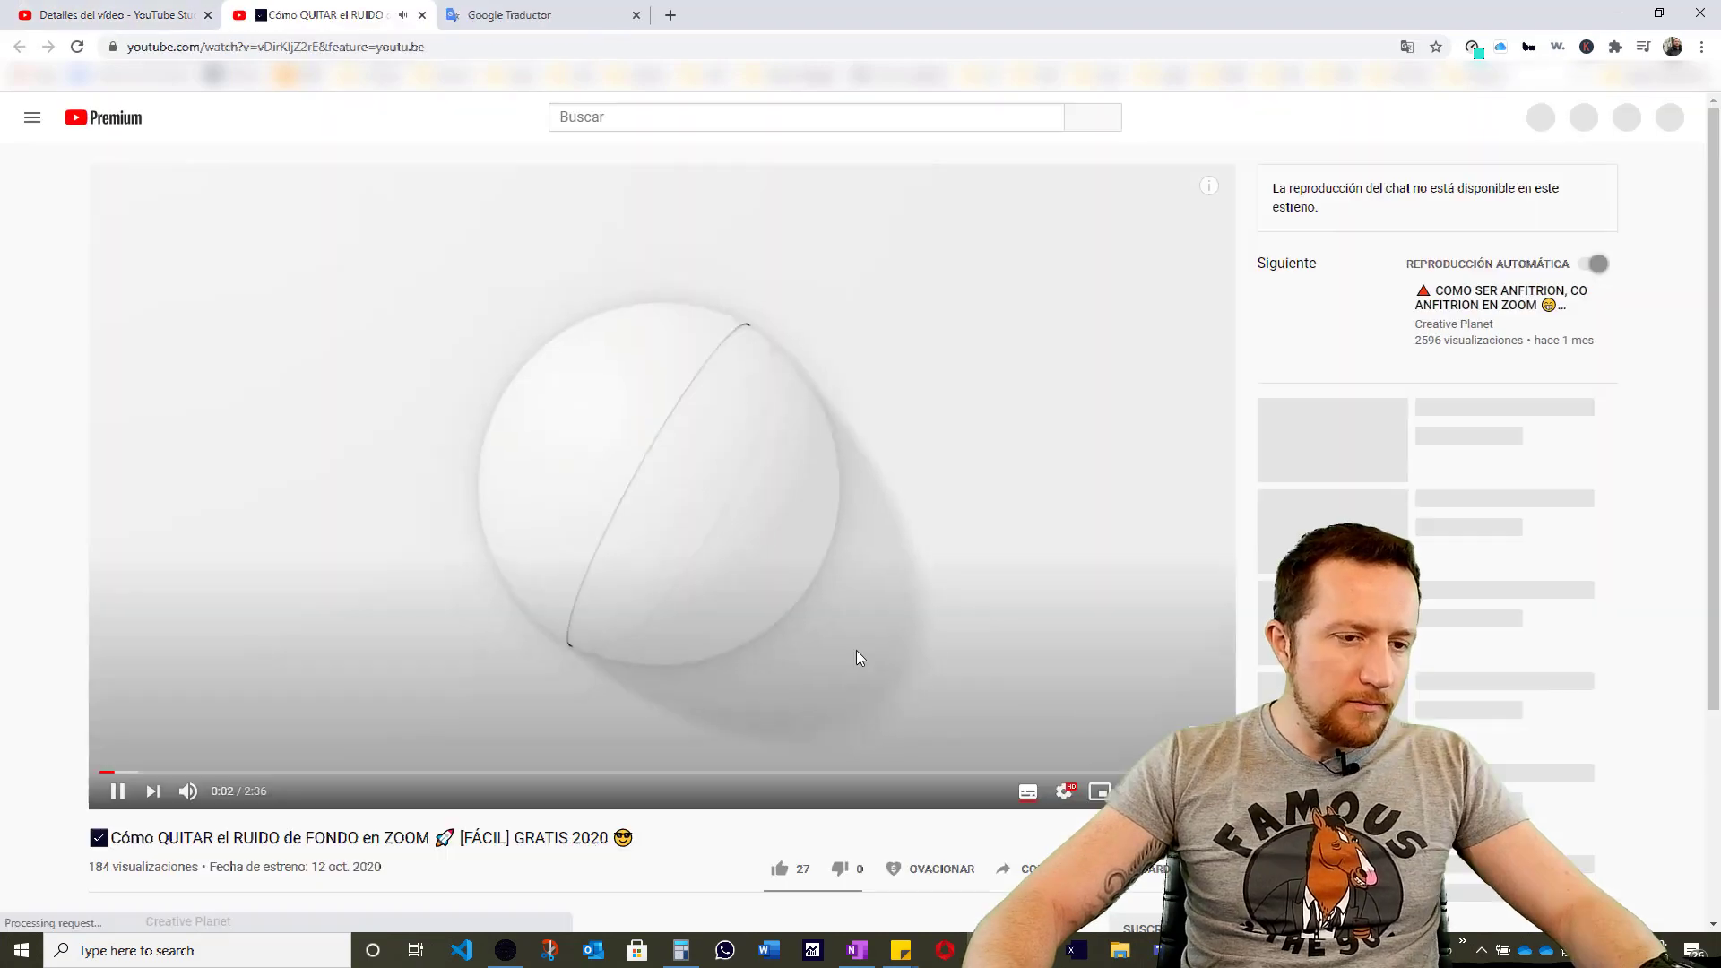
{"action": "left_click", "coordinate": [1064, 794]}
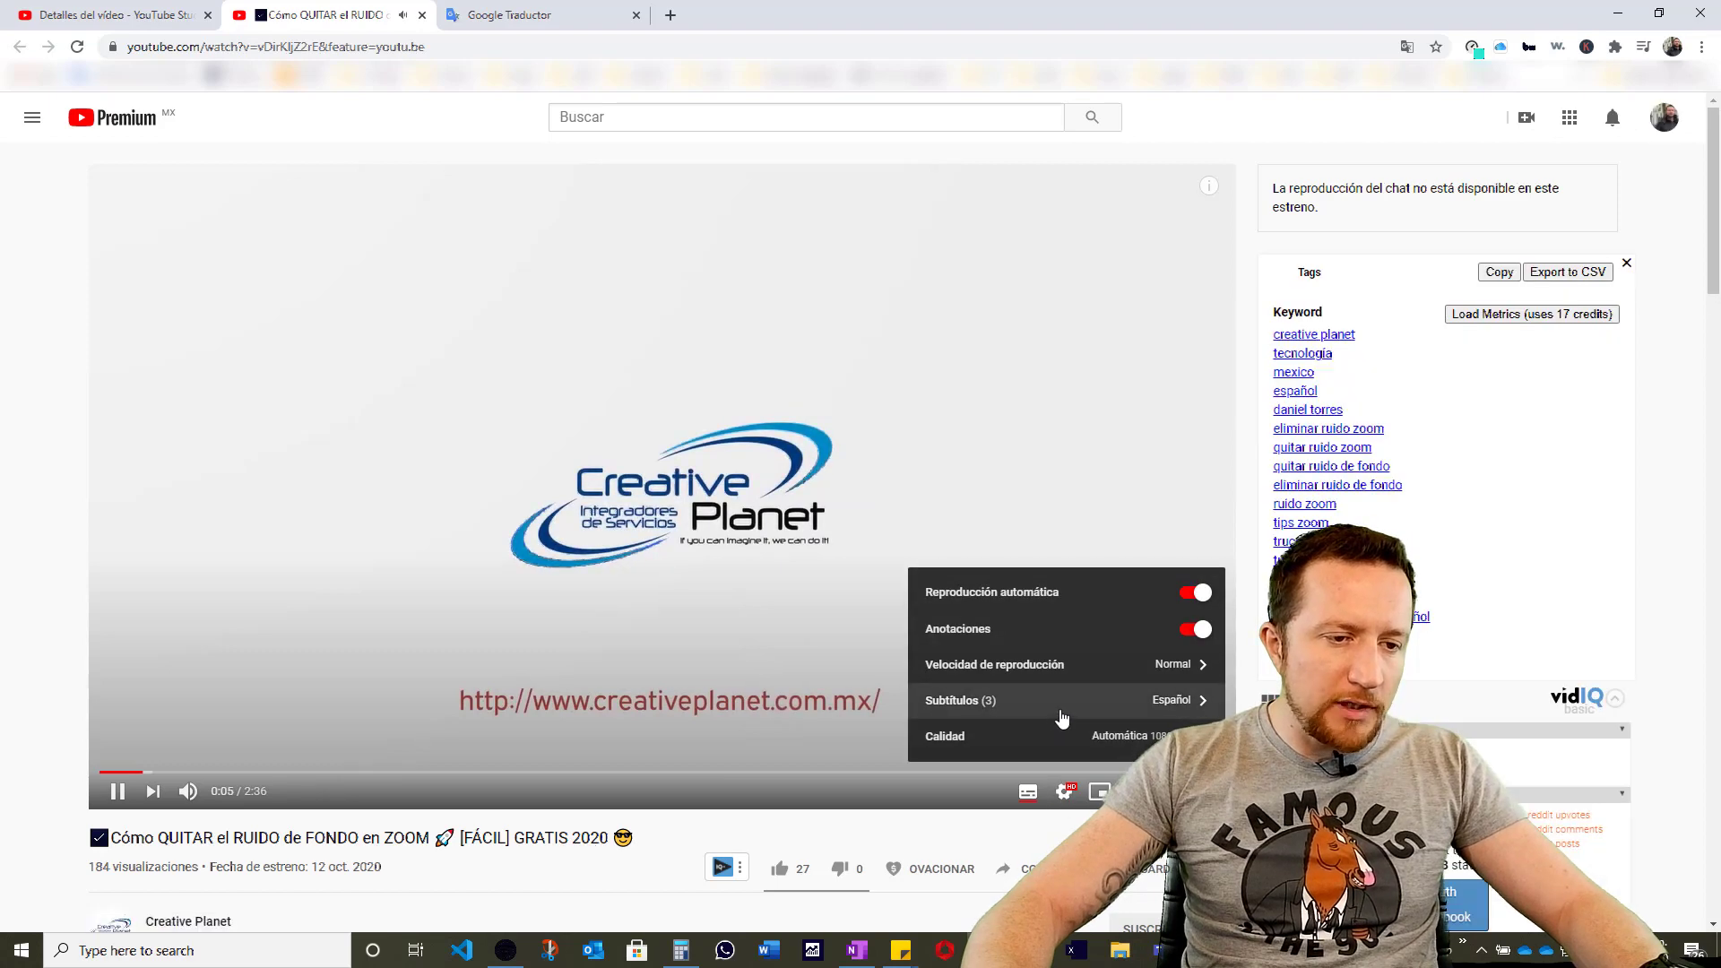
{"action": "left_click", "coordinate": [1063, 713]}
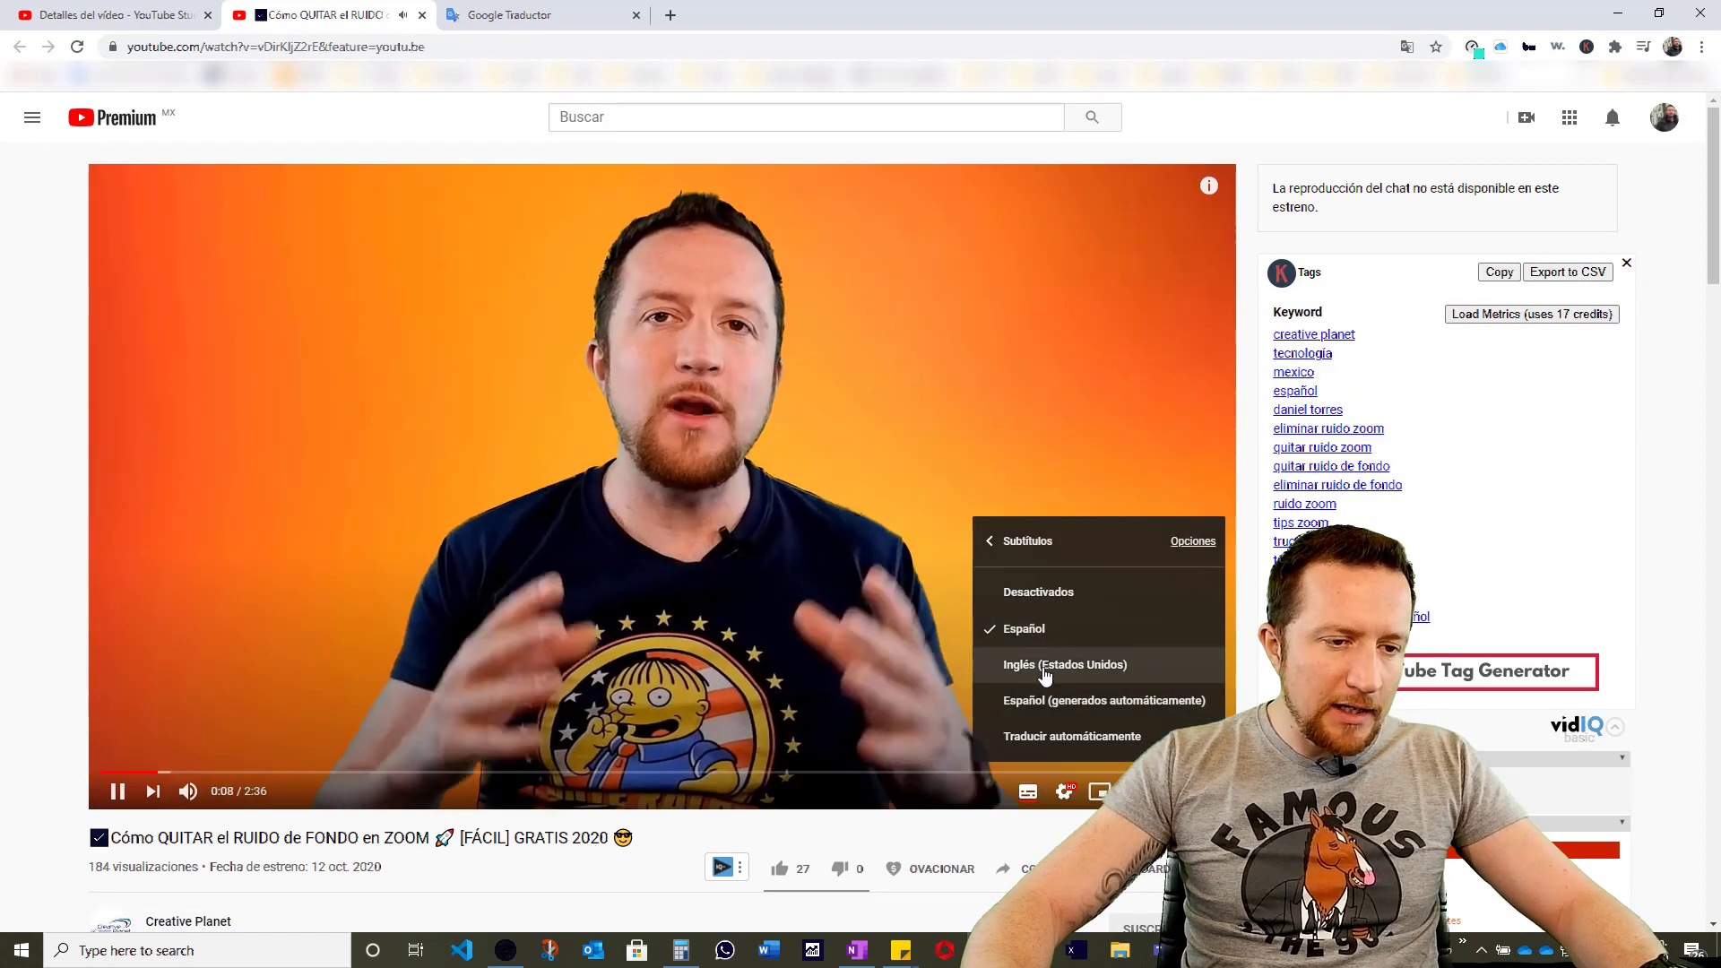
{"action": "left_click", "coordinate": [1044, 671]}
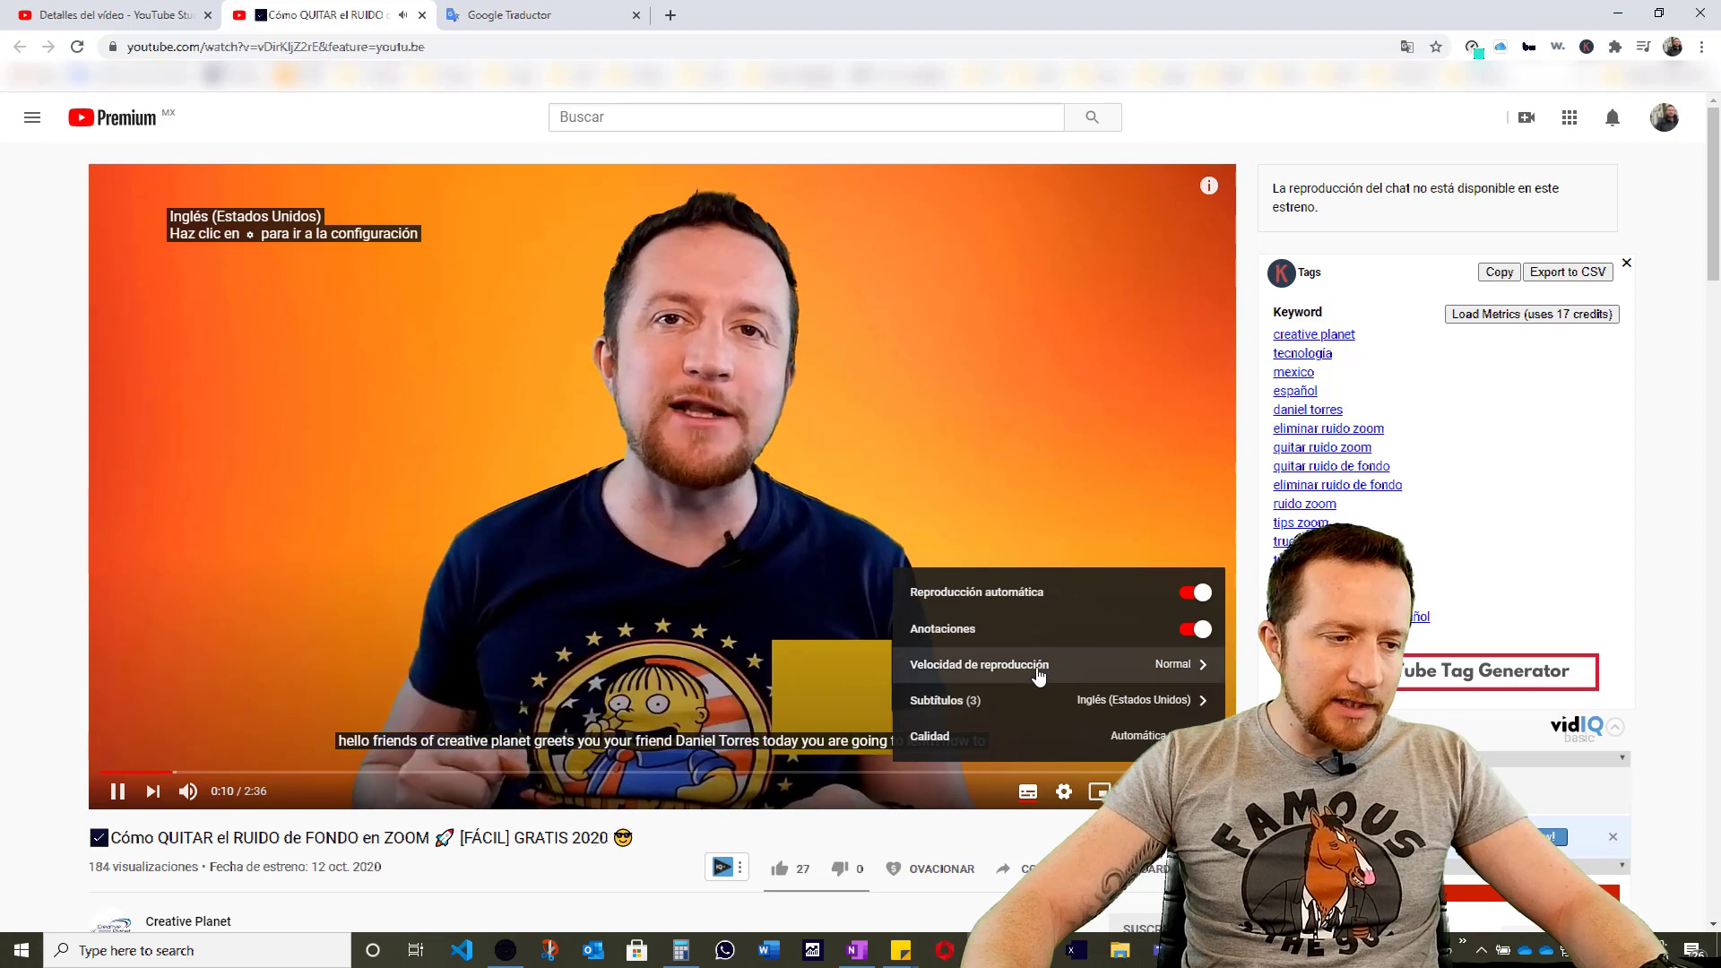